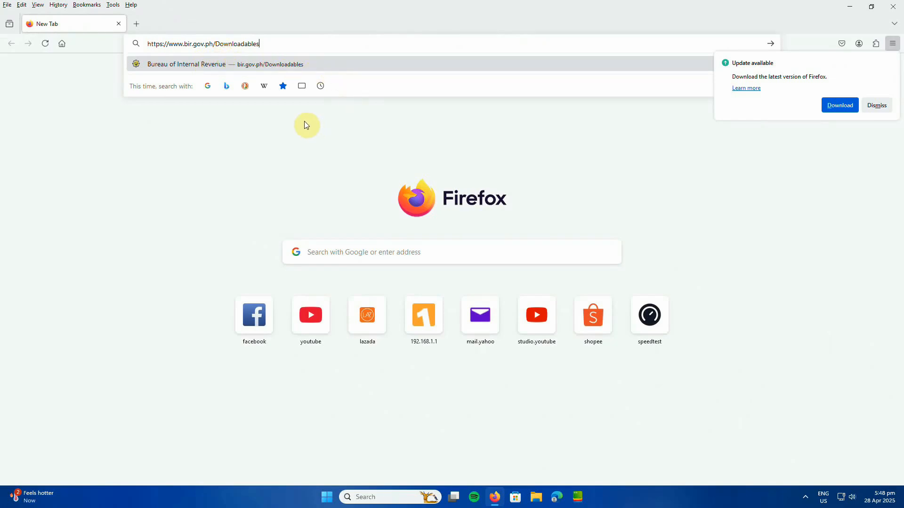
Load bir.gov.ph/Downloadables in Firefox and dismiss the update-available notice
click(289, 42)
key(Return)
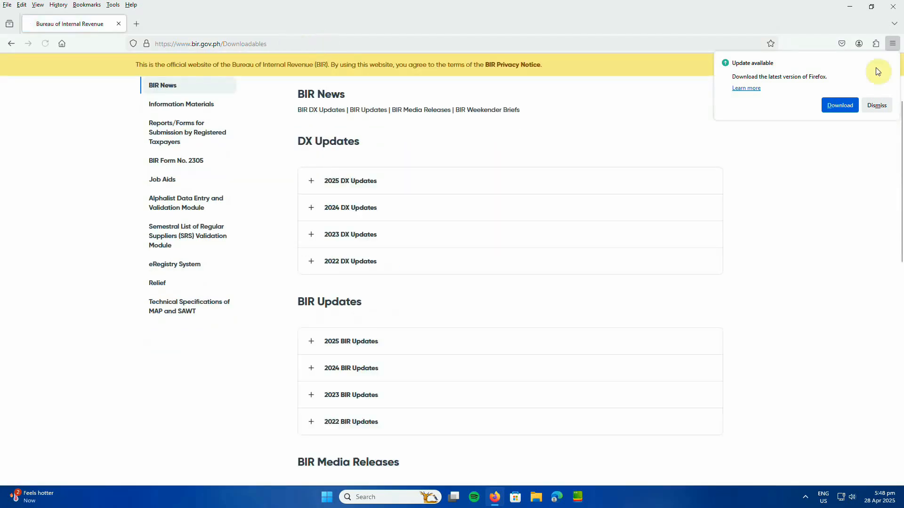
click(877, 106)
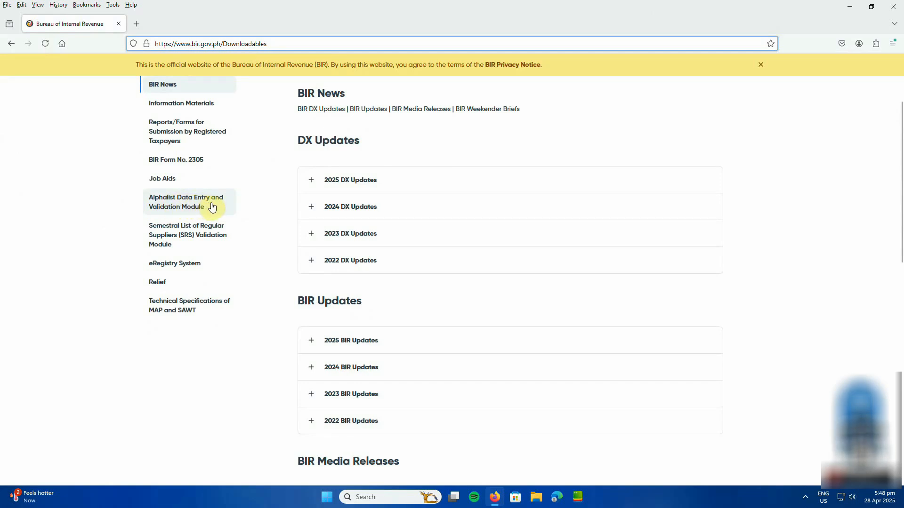
Download Alphalist Data Entry and Validation 7.4.zip from the Version 7.4 entry and show it in File Explorer
click(196, 205)
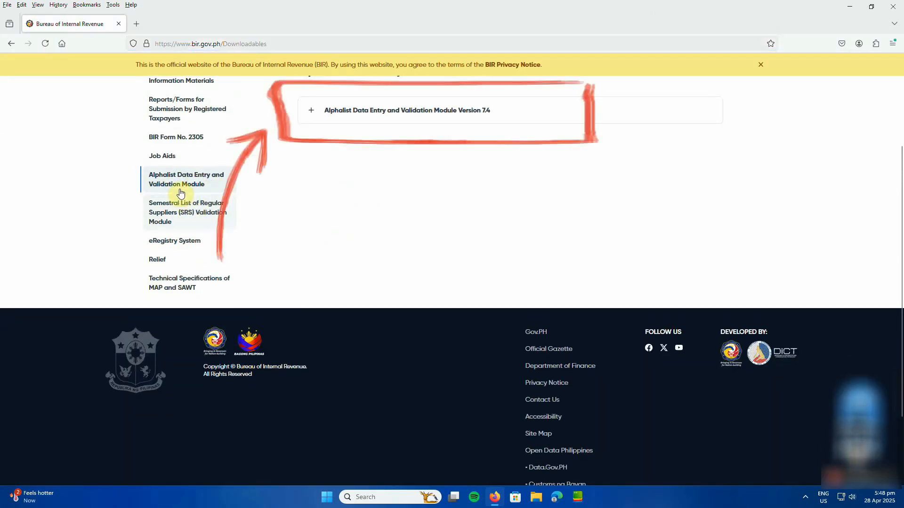
click(351, 113)
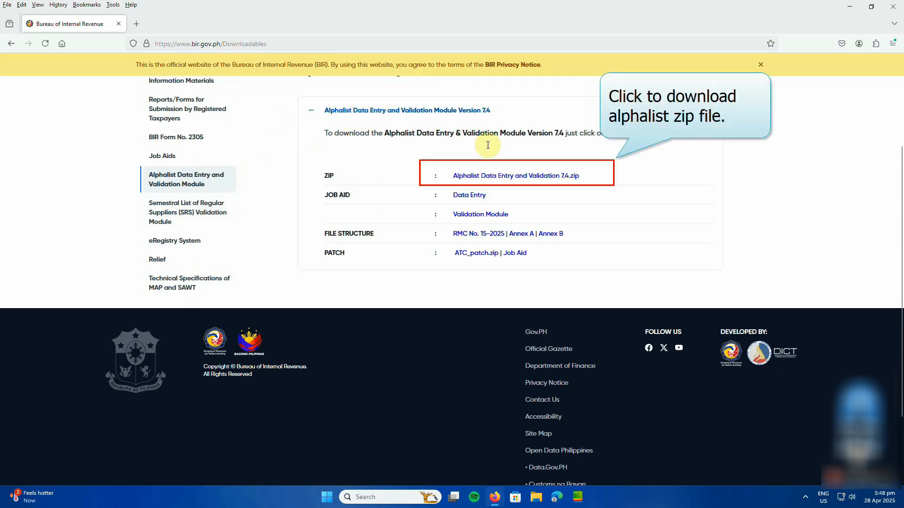
click(541, 179)
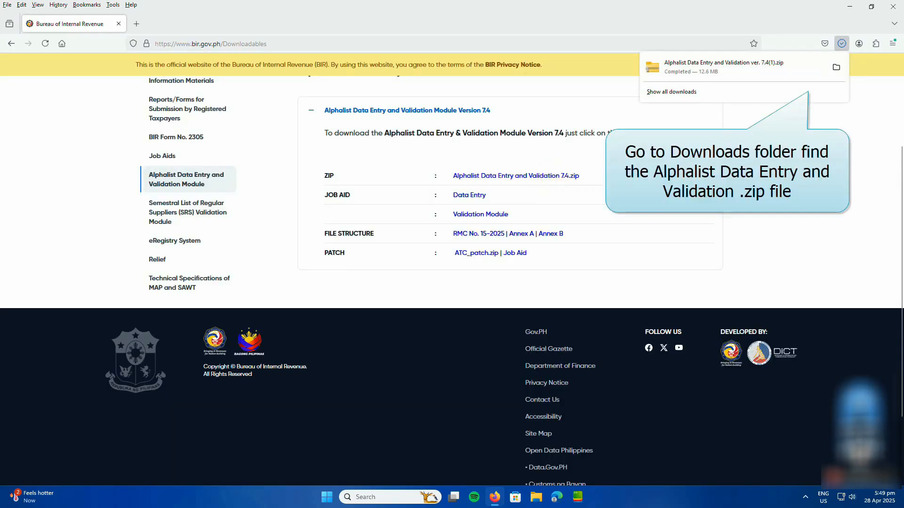
click(833, 75)
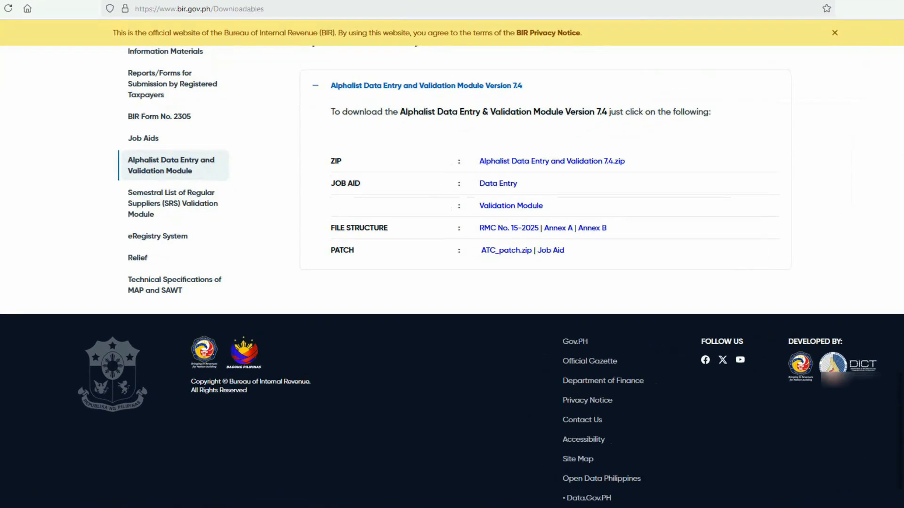
click(311, 247)
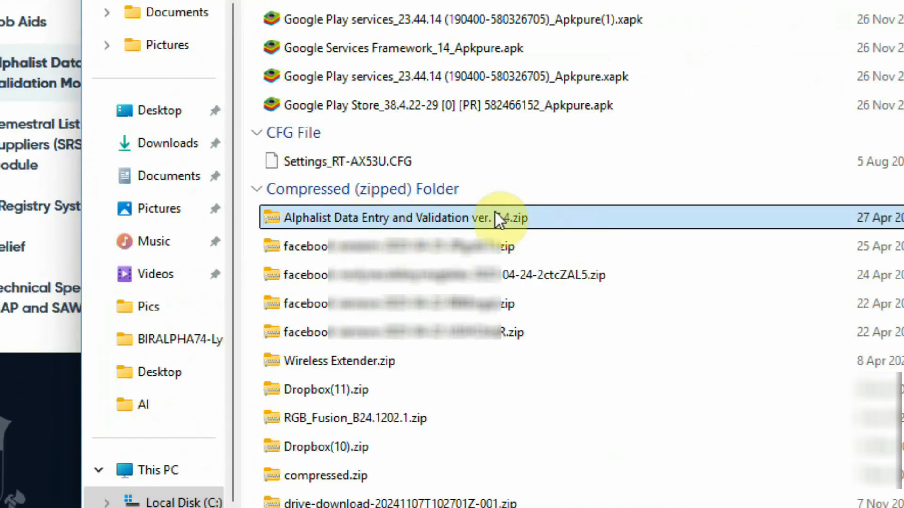
Extract the Alphalist 7.4 zip with 7-Zip into a same-named folder
right_click(417, 217)
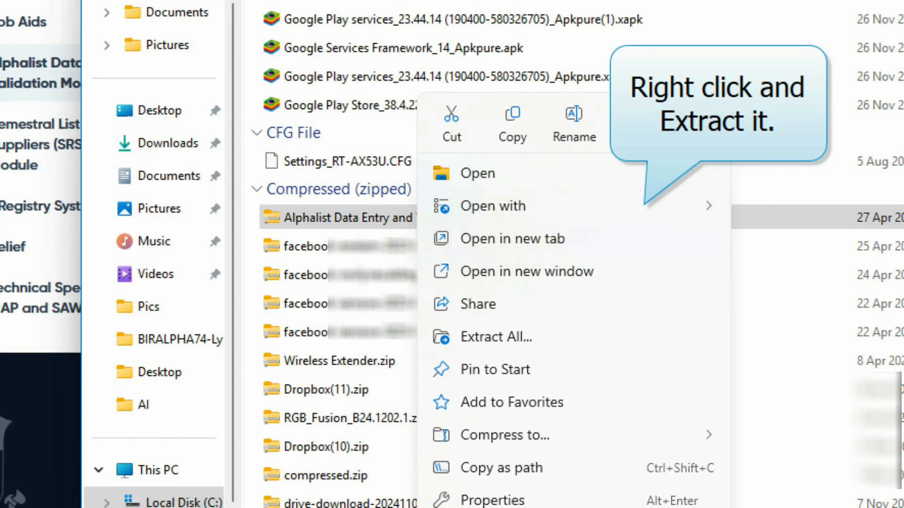
click(518, 507)
mouse_move(572, 346)
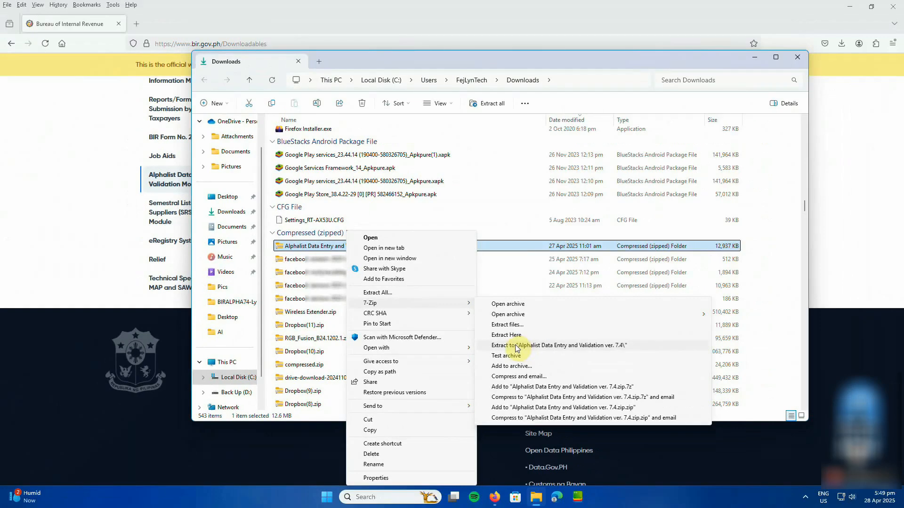
click(517, 346)
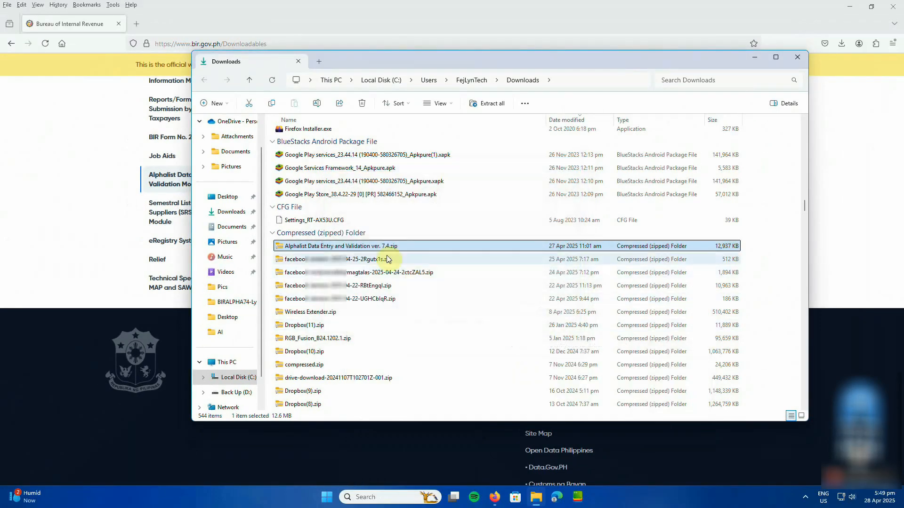
Open the extracted ver. 7.4 folder and widen the Name column to show the installer
scroll(377, 283, down, 10)
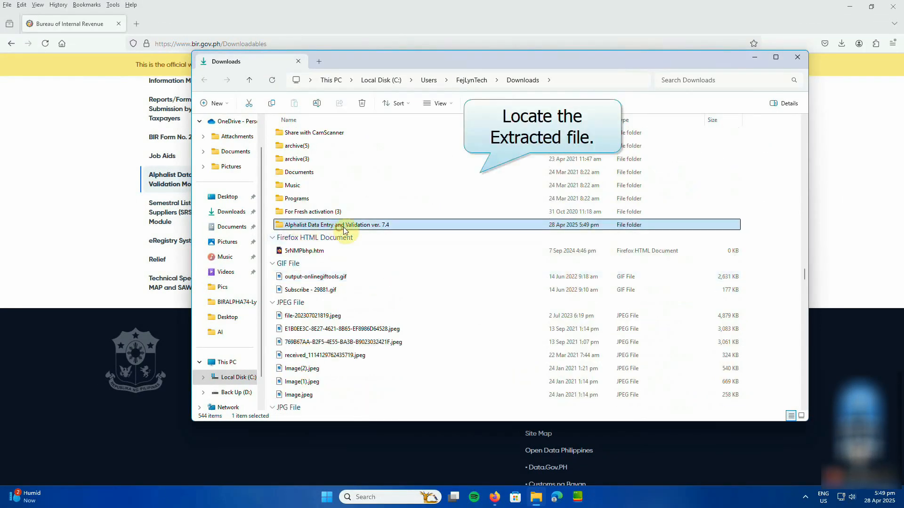
double_click(366, 226)
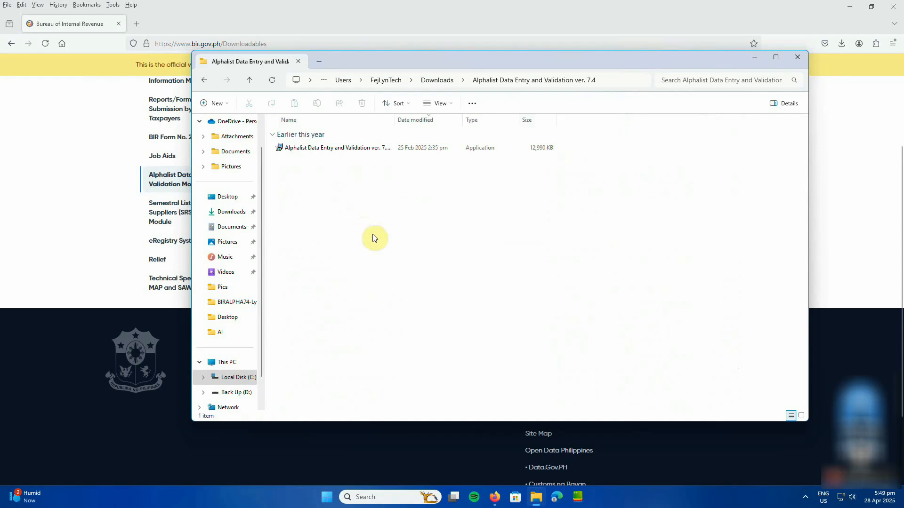
drag(396, 121, 440, 123)
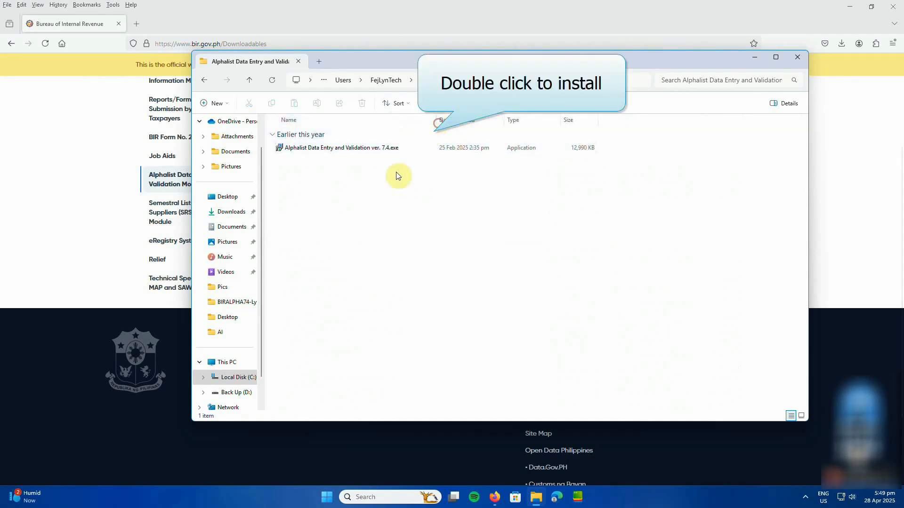
Install Alphalist v7.4 with all components into C:\BIRALPHA74, then close File Explorer
double_click(339, 151)
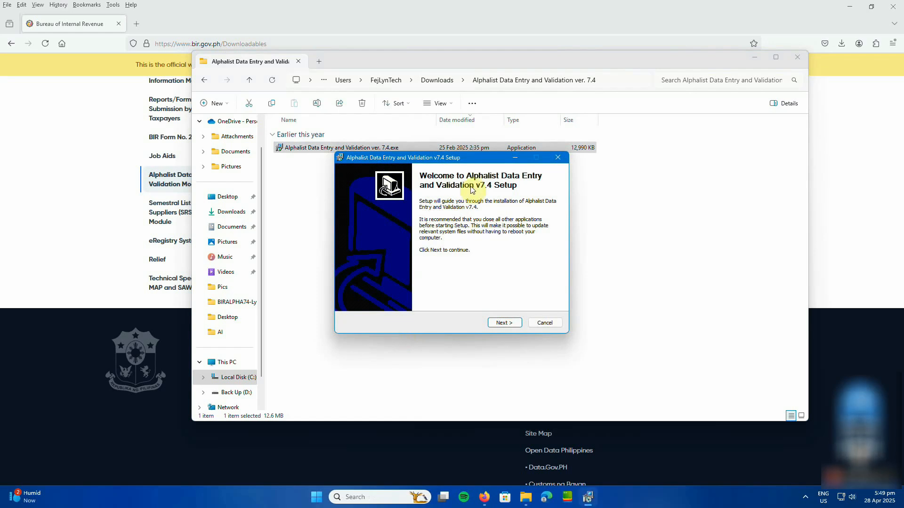
click(502, 323)
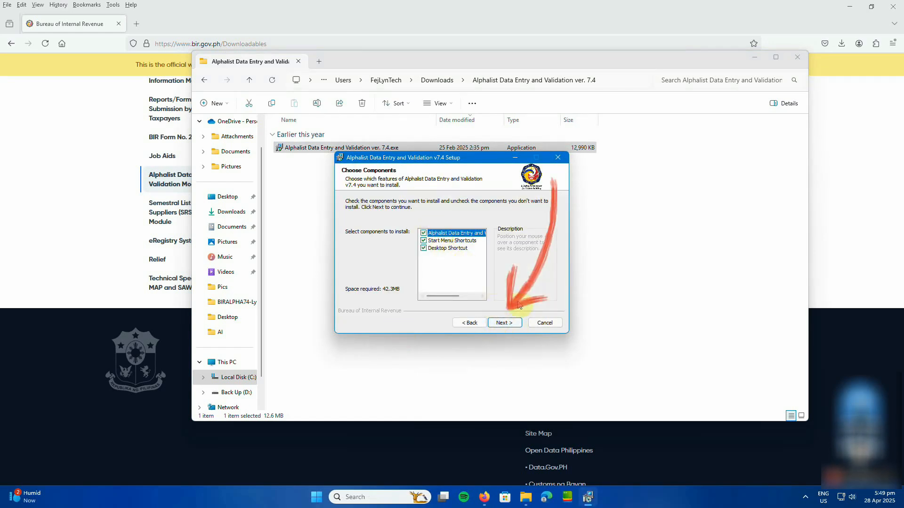
click(507, 324)
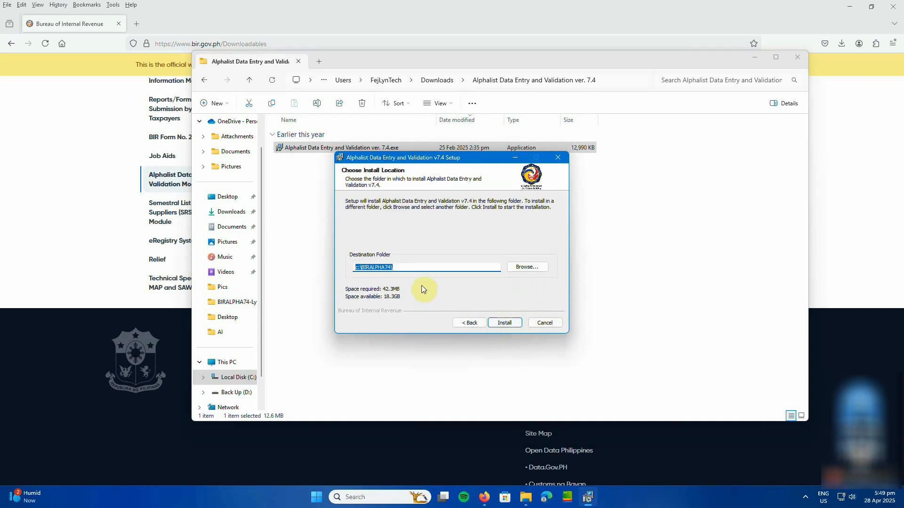
click(503, 322)
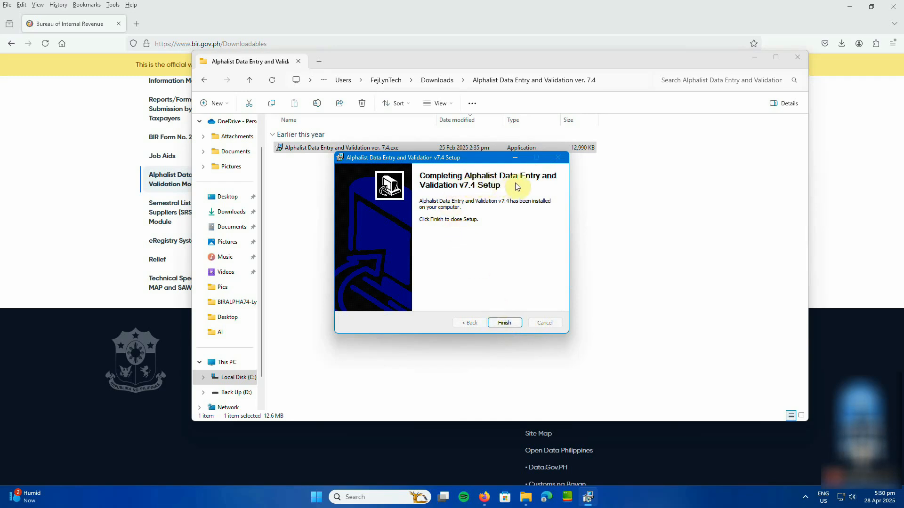
click(503, 322)
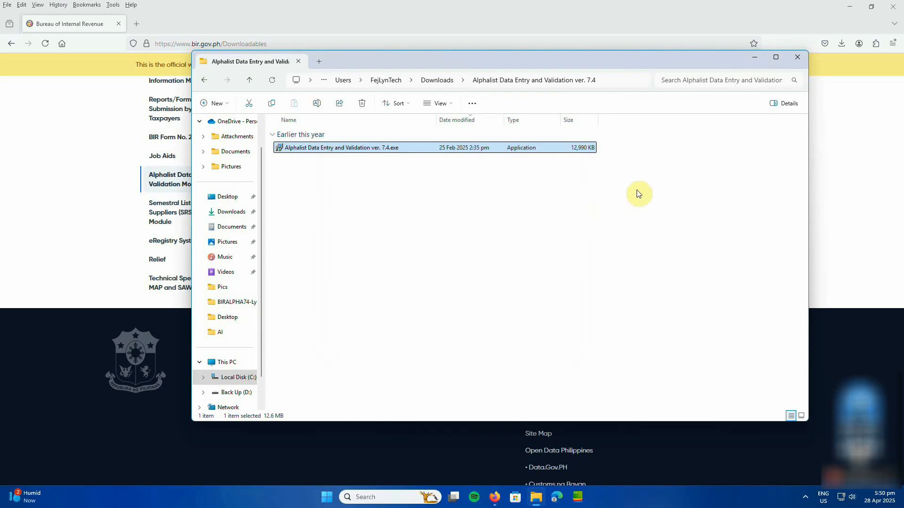
click(798, 57)
Close Firefox and launch Alphalist Data Entry v7.4 from its desktop shortcut
click(893, 6)
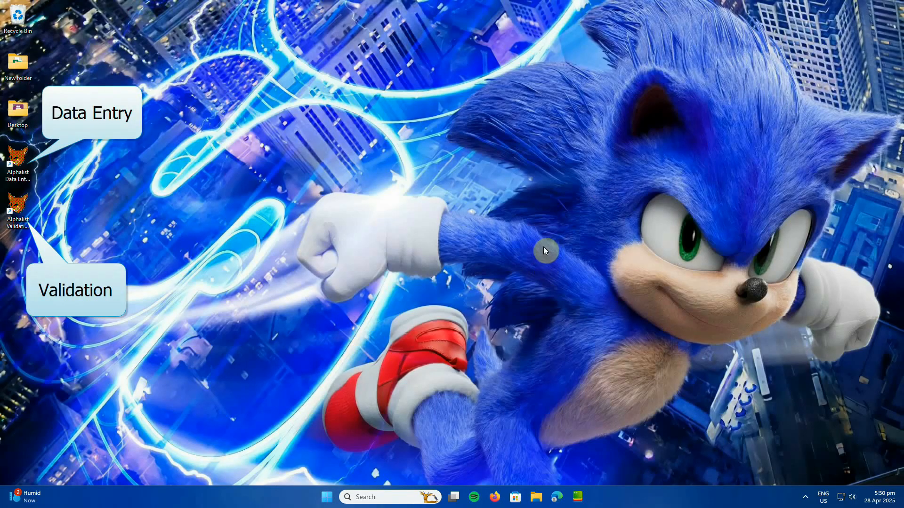
click(17, 166)
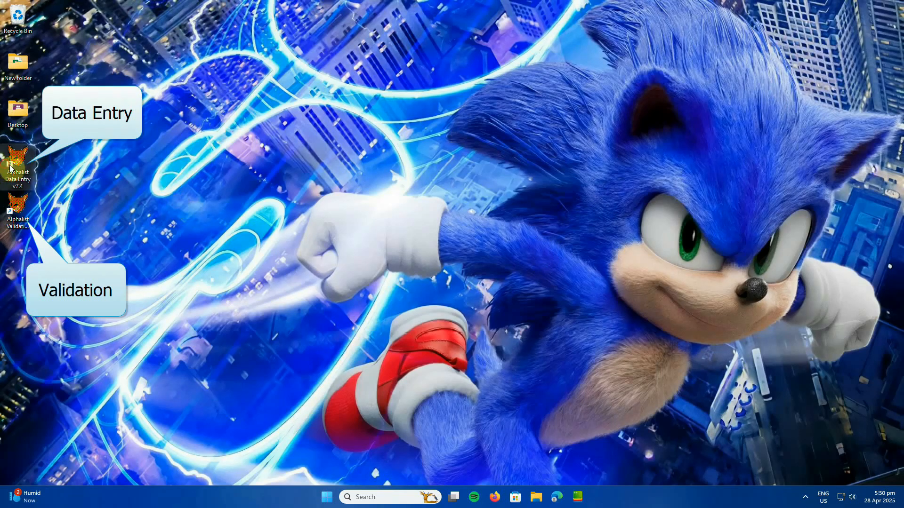
click(21, 198)
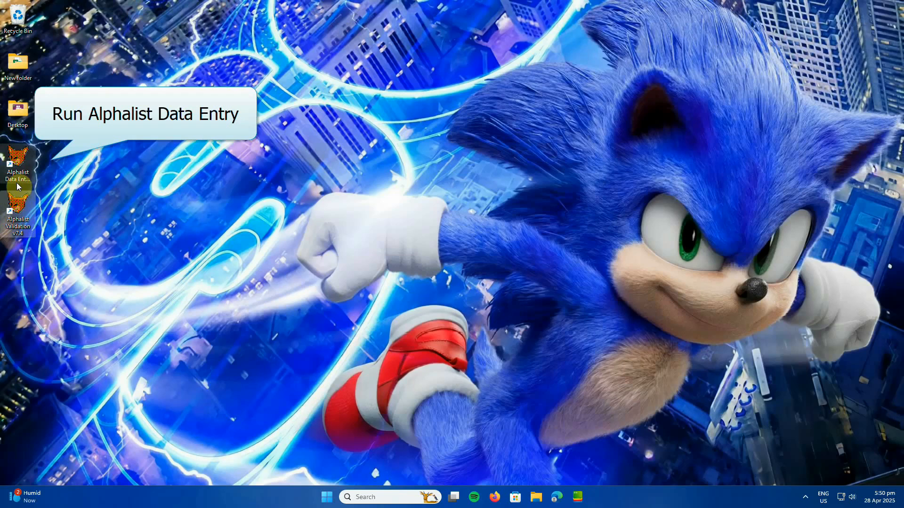
double_click(17, 184)
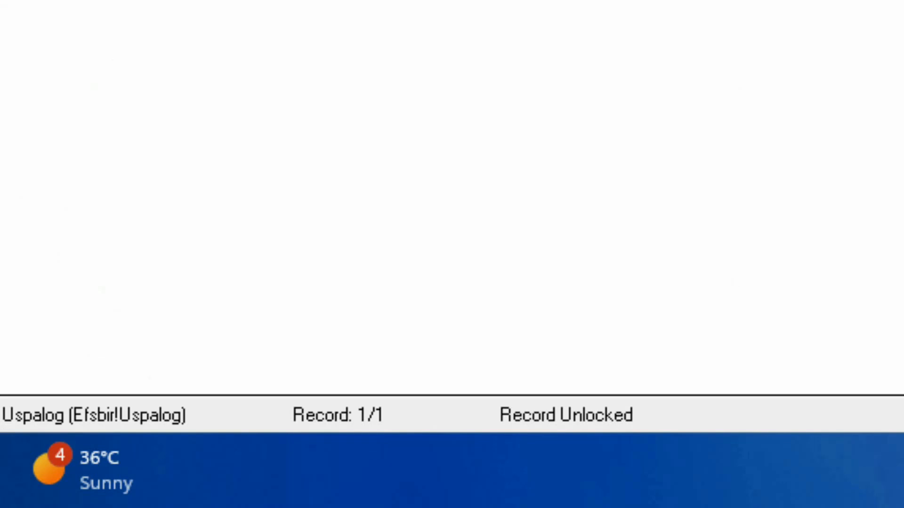
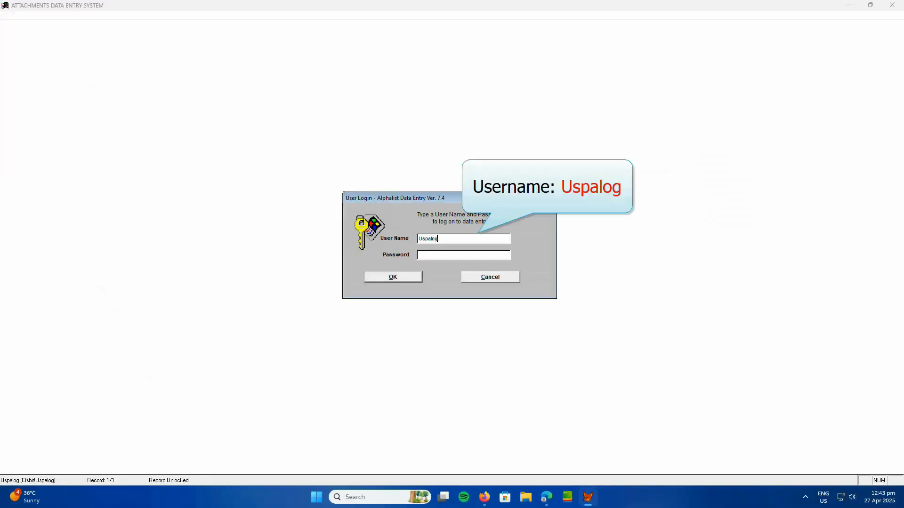
Log in to Alphalist Data Entry with the account's user name and password
click(424, 255)
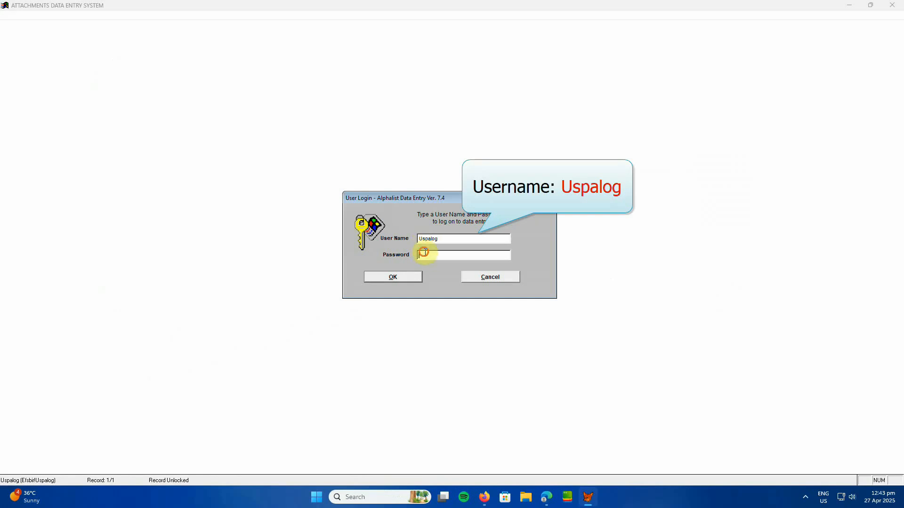
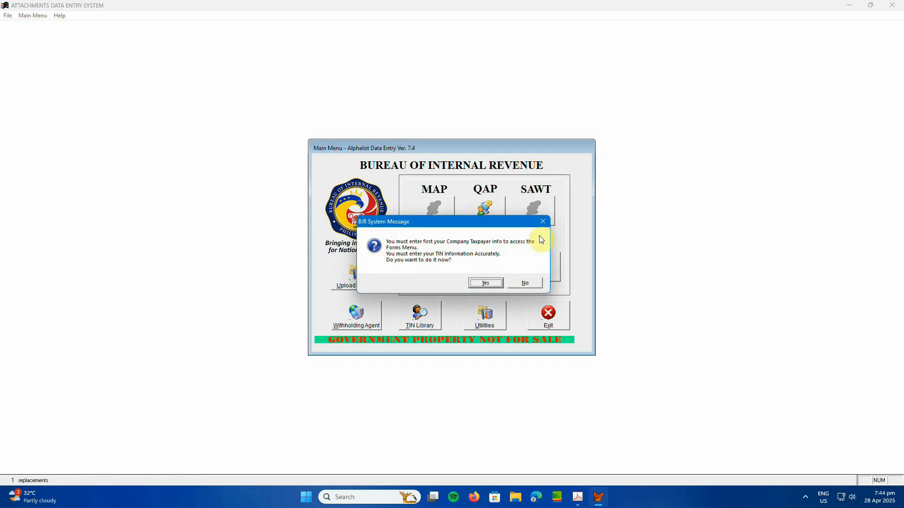
Choose RDO code 018 Olongapo City and enter the withholding agent's TIN
click(485, 283)
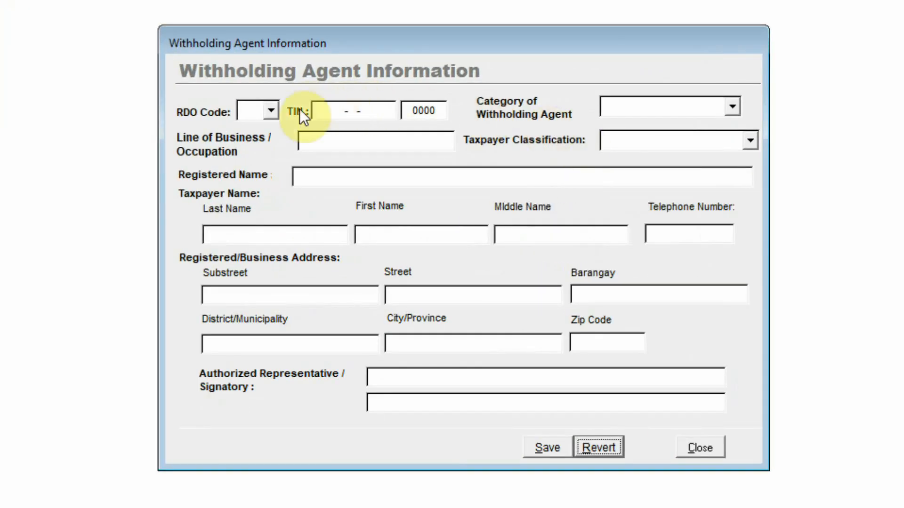
click(258, 114)
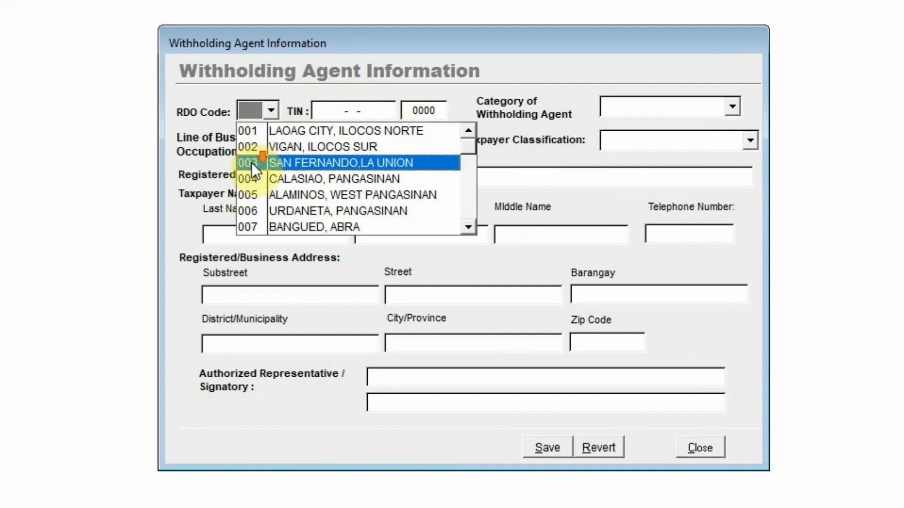
click(469, 227)
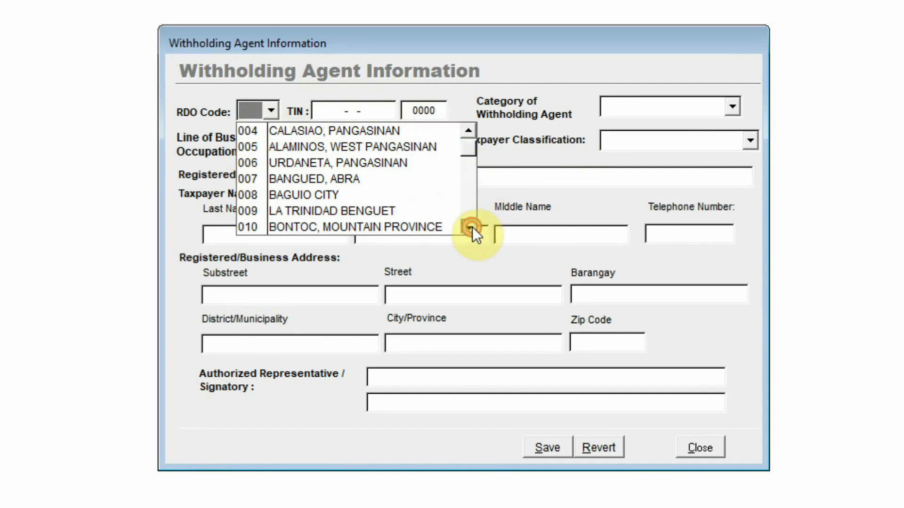
click(470, 228)
click(470, 227)
click(471, 228)
click(470, 227)
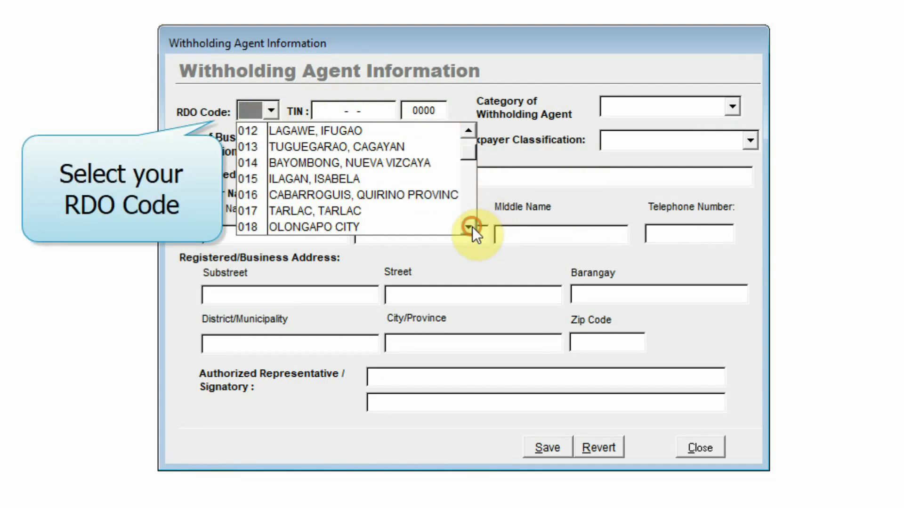
click(311, 226)
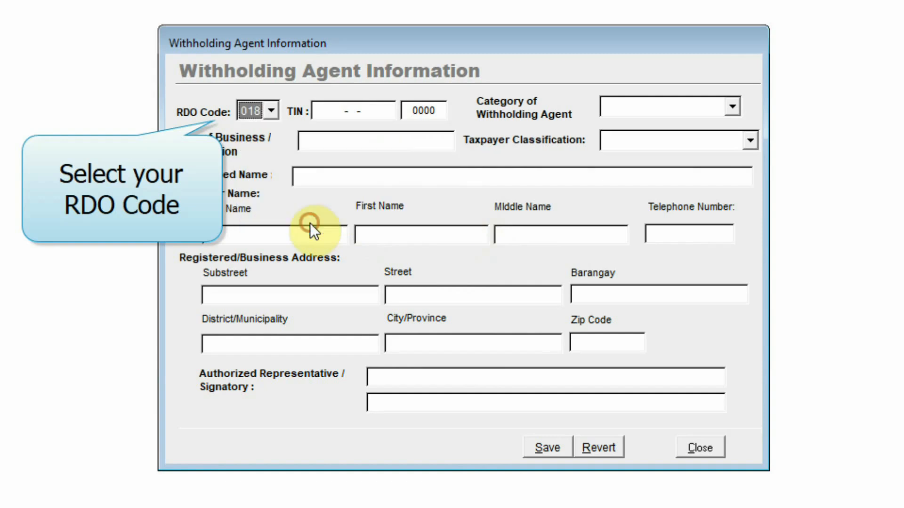
click(336, 114)
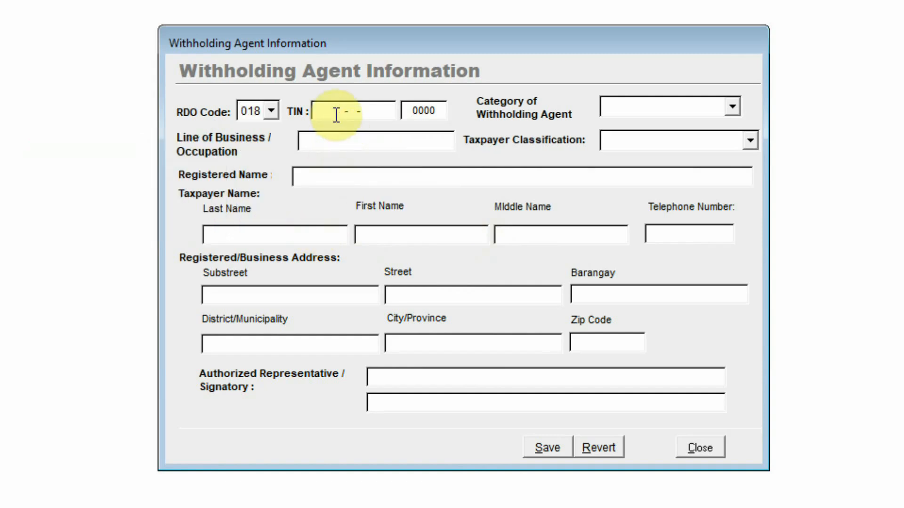
text(25)
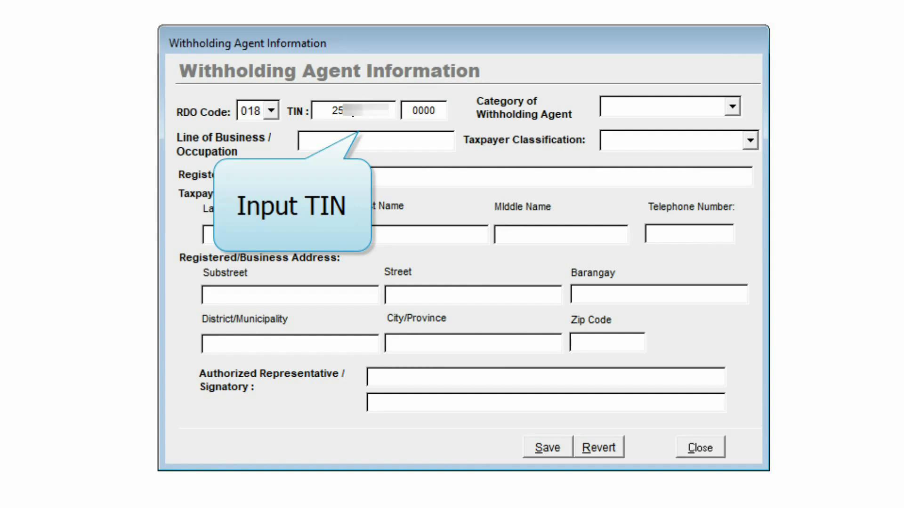
text(3)
key(Tab)
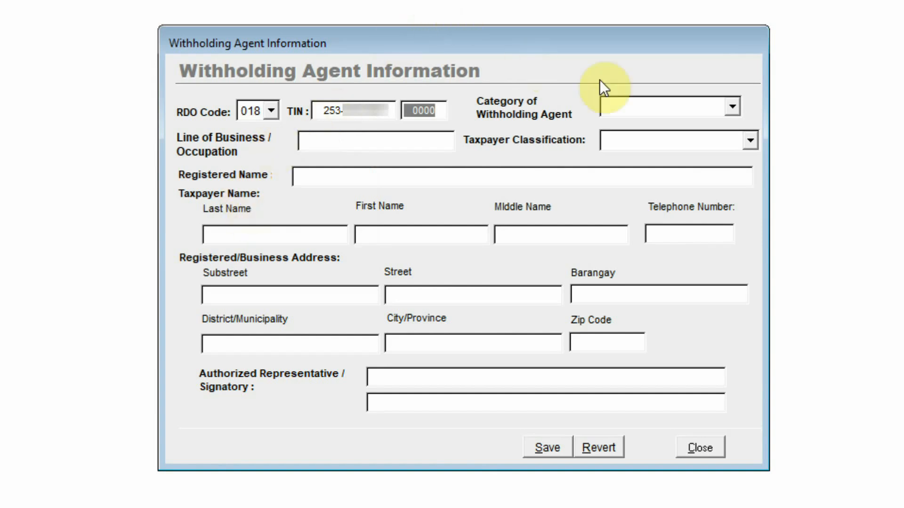
Set the agent category to Private and the taxpayer classification to Individual
click(732, 106)
click(640, 127)
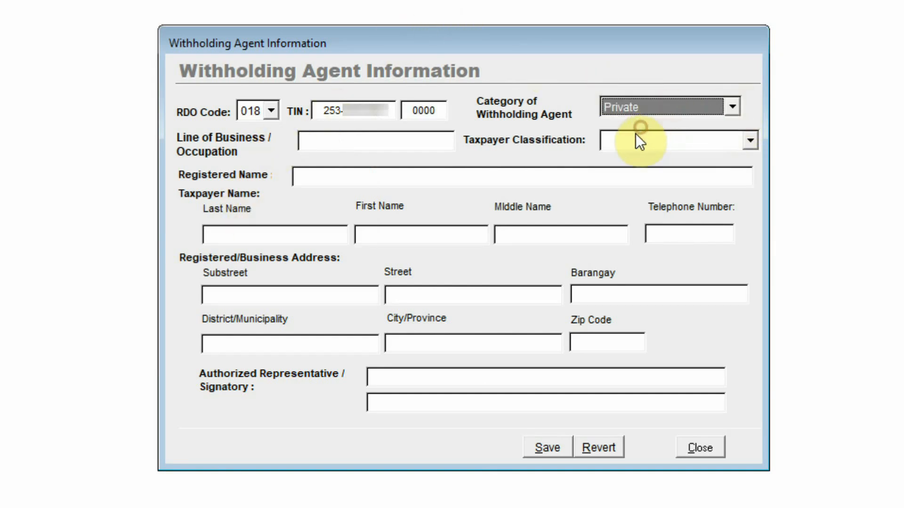
click(749, 140)
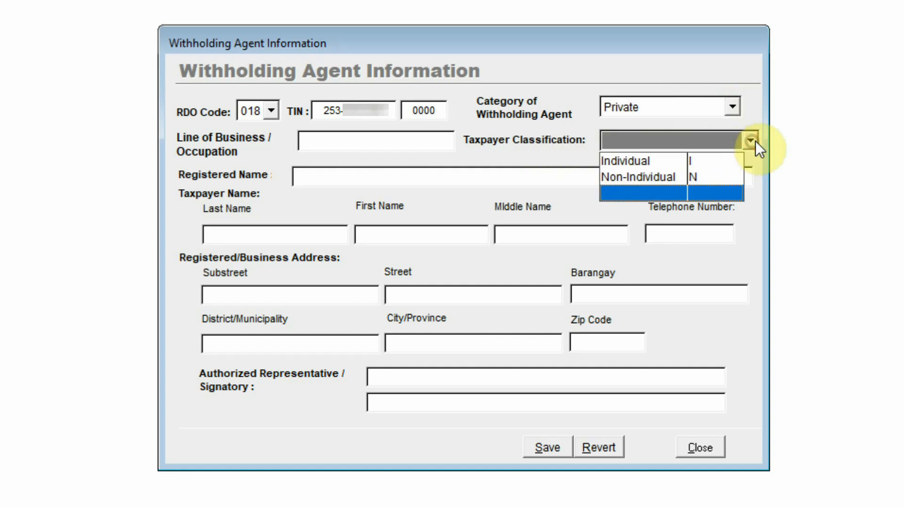
click(670, 161)
Enter the agent's last, first and middle names and telephone number
click(294, 234)
text(MA)
key(Tab)
text(*******)
key(Tab)
text(*********)
key(Tab)
text(***************)
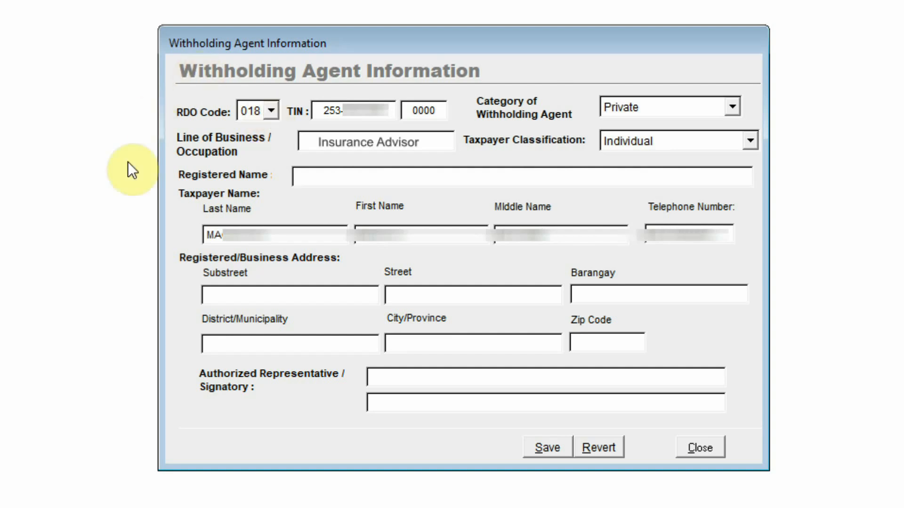
Enter the OLONGAPO ZAMBALES address with zip 2200 and the authorized representative, then save
click(302, 294)
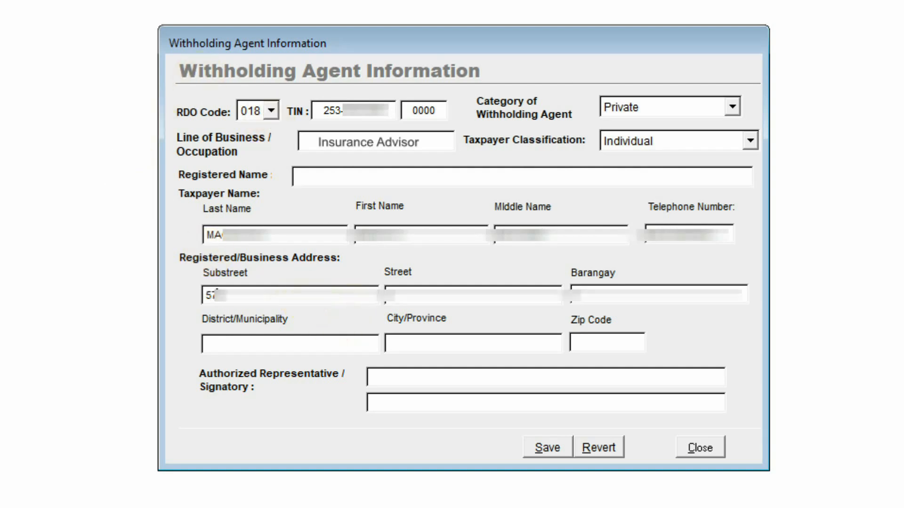
text(57**)
key(Tab)
text(********)
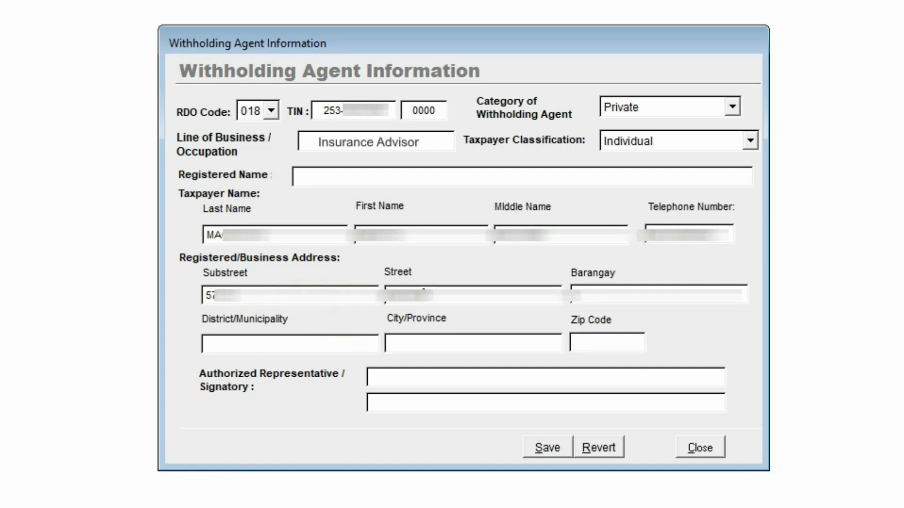
key(Tab)
text(********)
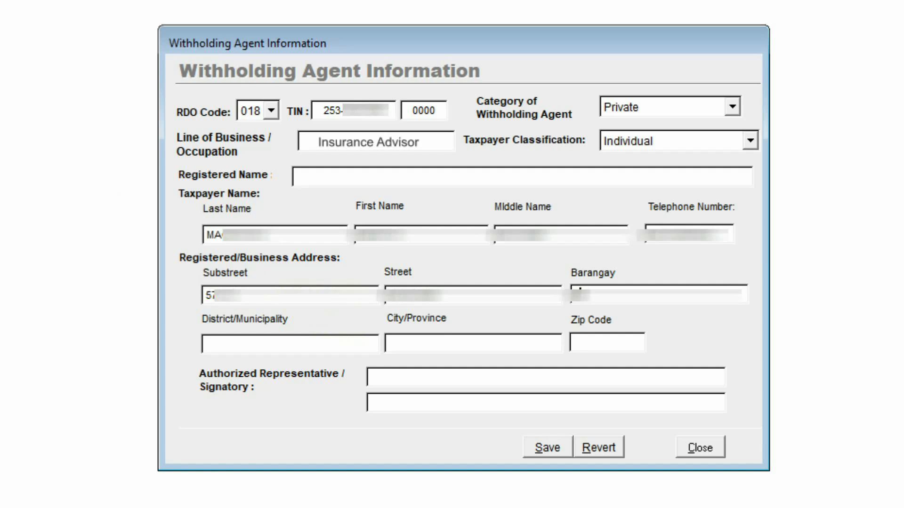
text(*********)
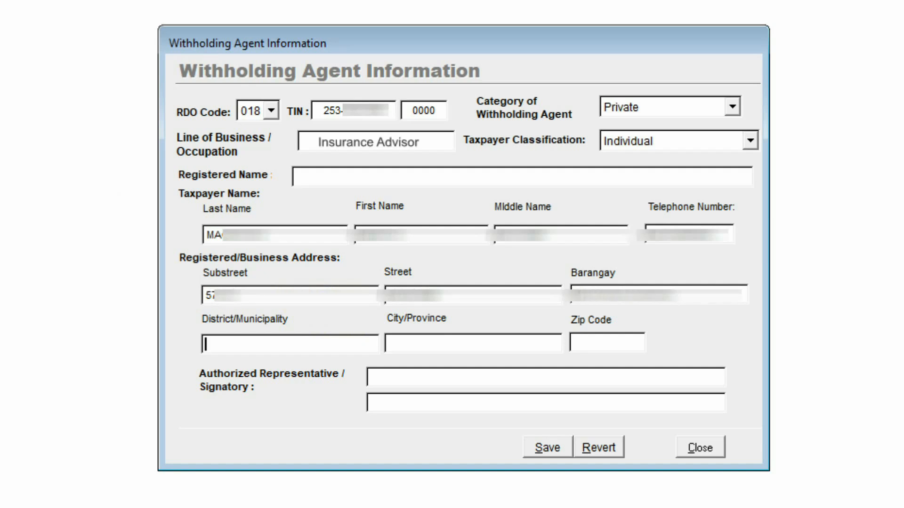
text(OLONGAPO ZO)
text(MBA)
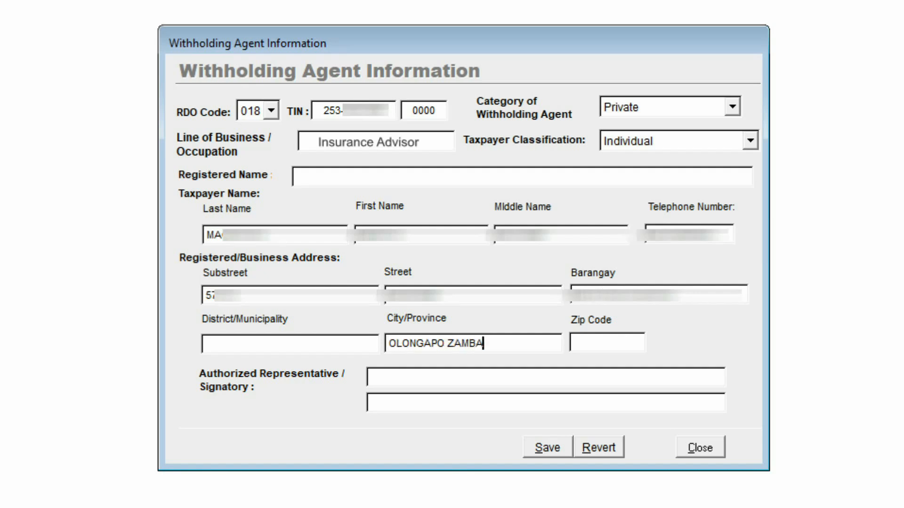
text(2200)
key(Tab)
text(N...)
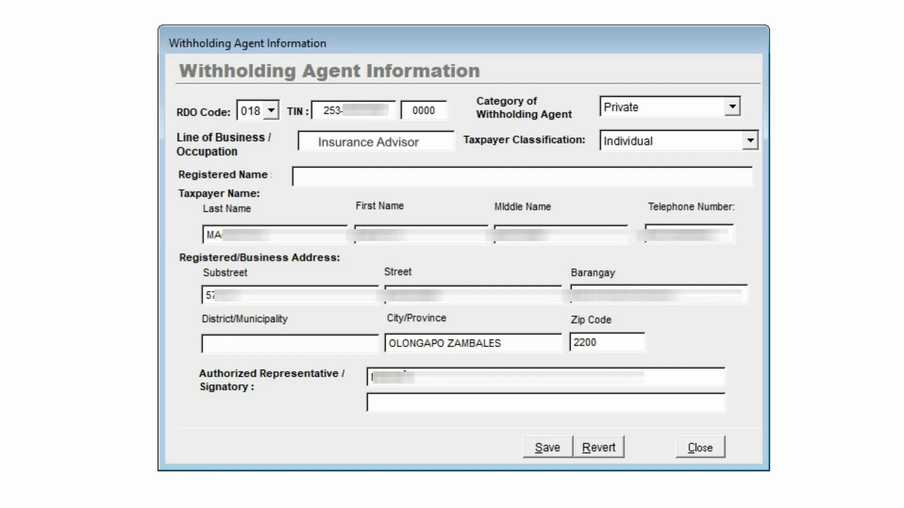
text(...)
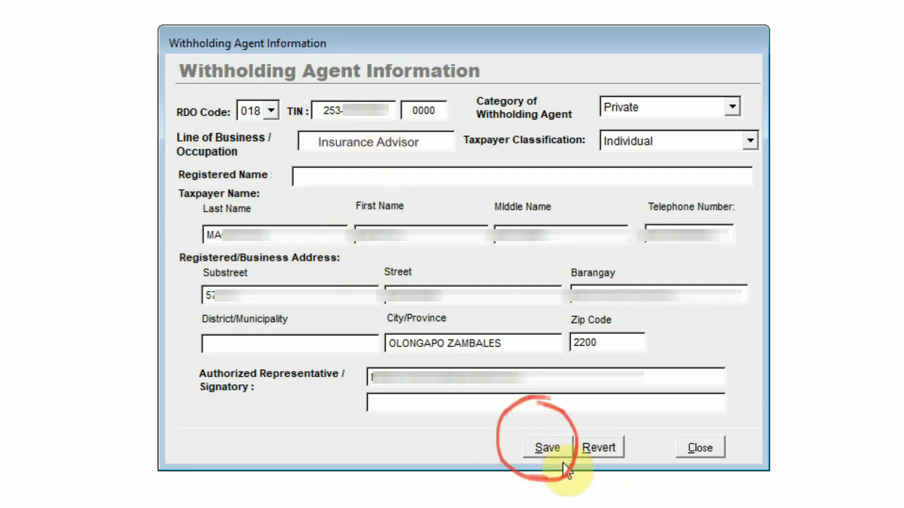
click(550, 447)
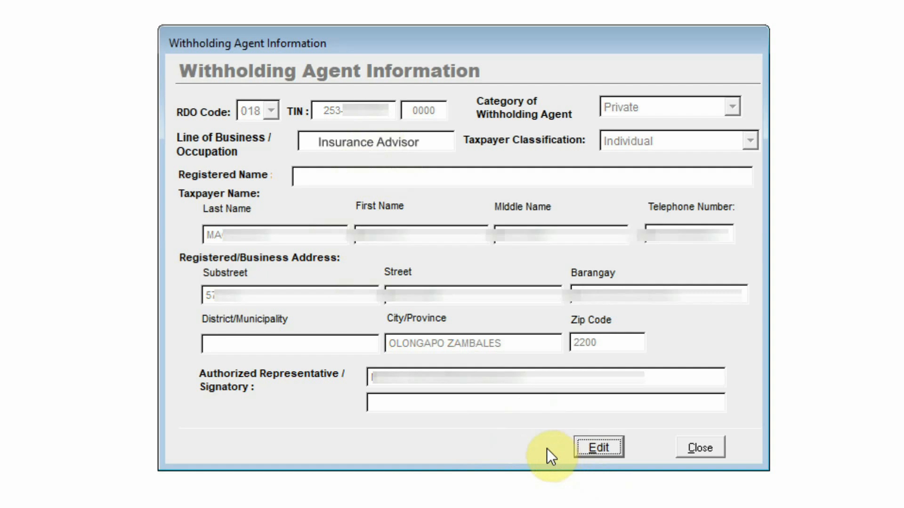
Close the agent form and choose the 1701 SAWT form
click(693, 450)
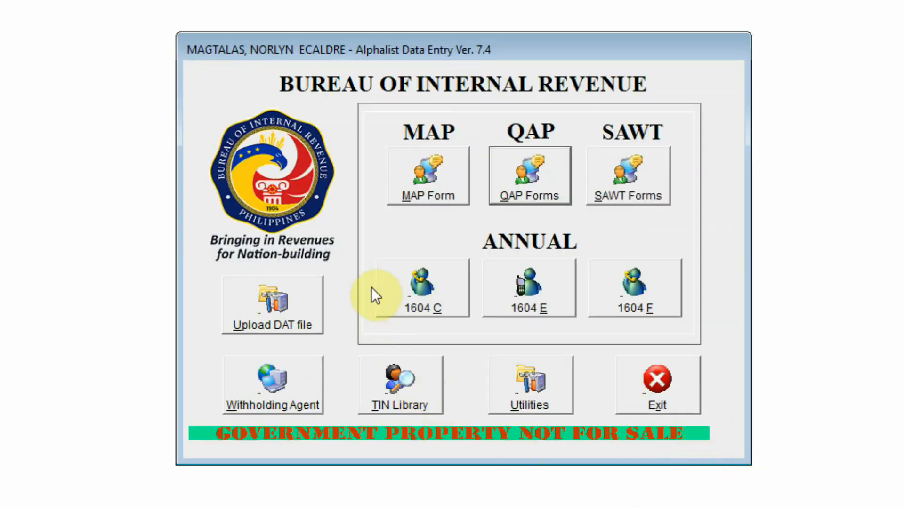
click(628, 195)
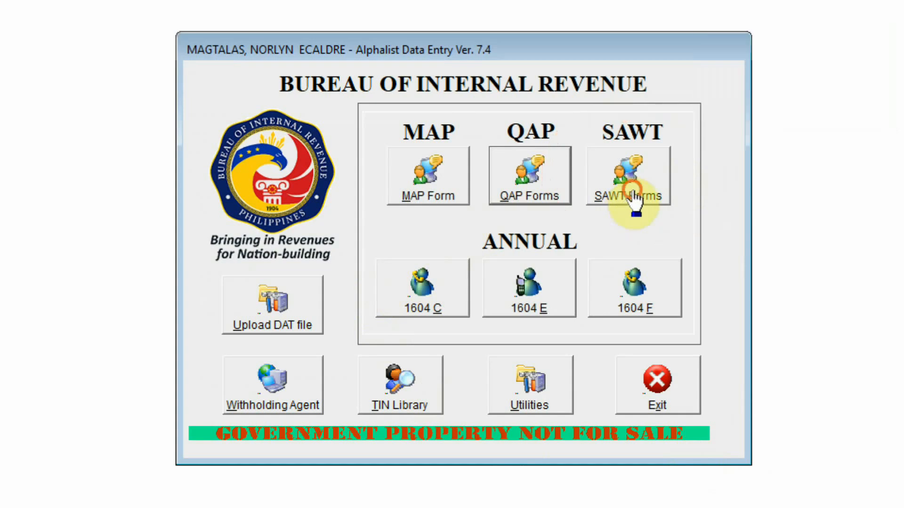
click(515, 156)
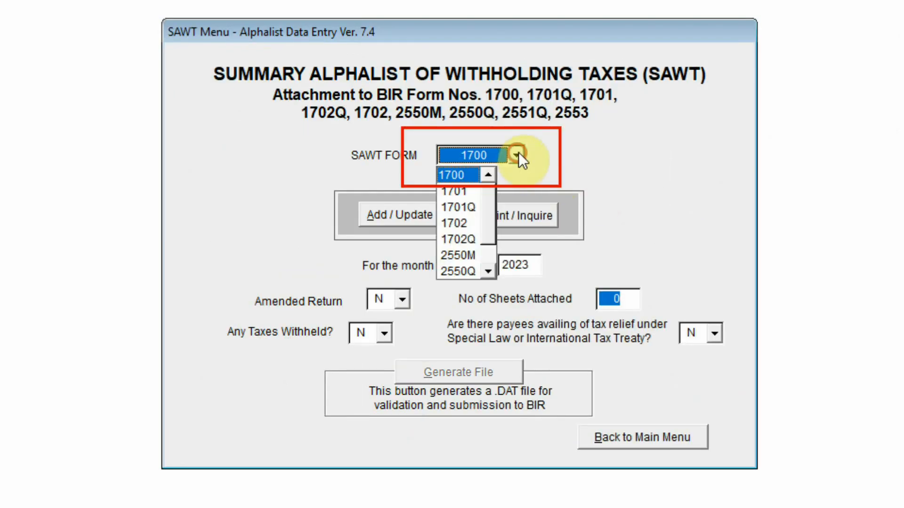
click(457, 191)
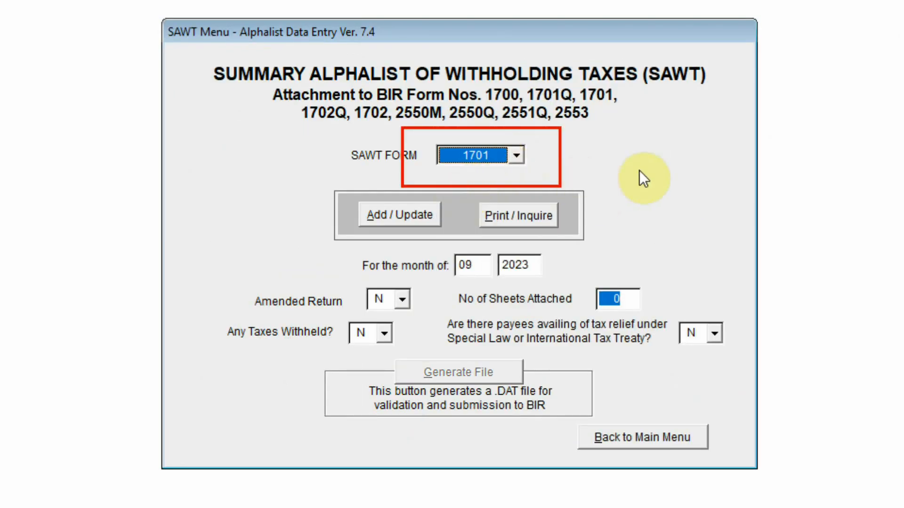
Set the reporting period to month 12, year 2024, with Any Taxes Withheld Y
click(470, 266)
double_click(470, 266)
text(12)
double_click(515, 265)
text(2024)
key(Tab)
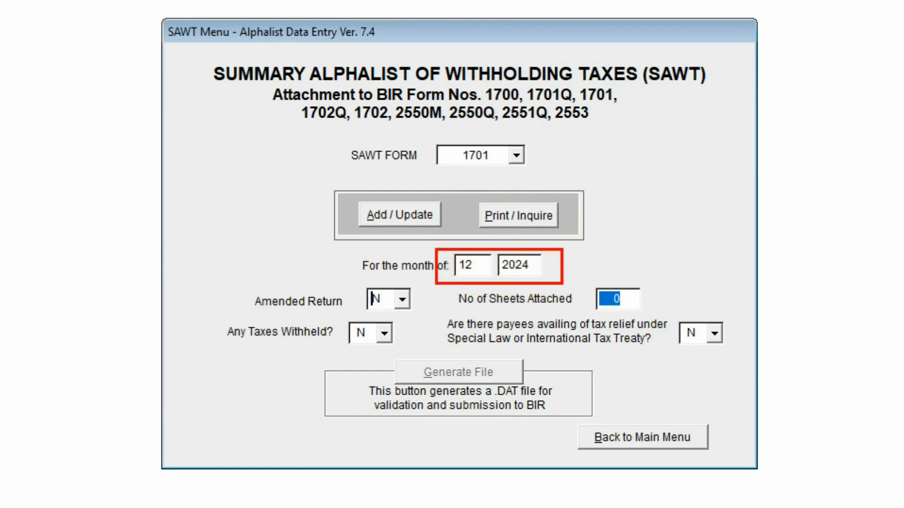
click(385, 330)
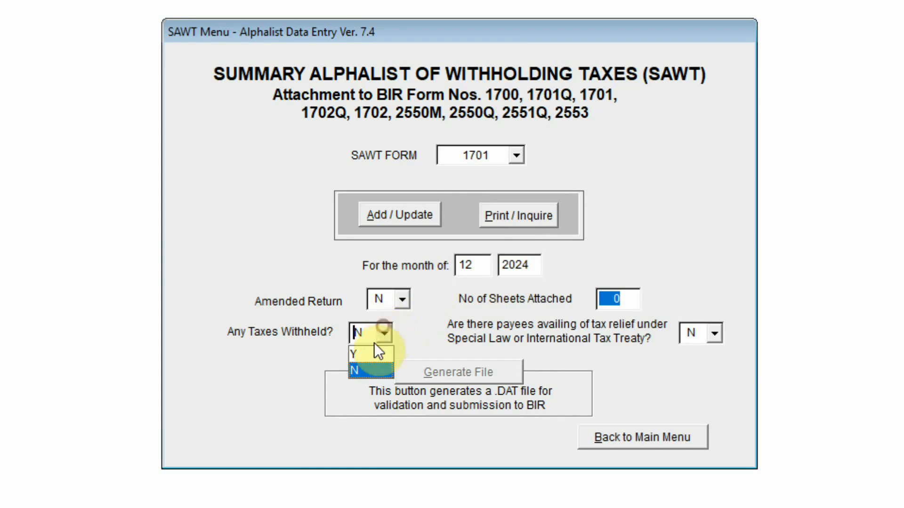
click(369, 354)
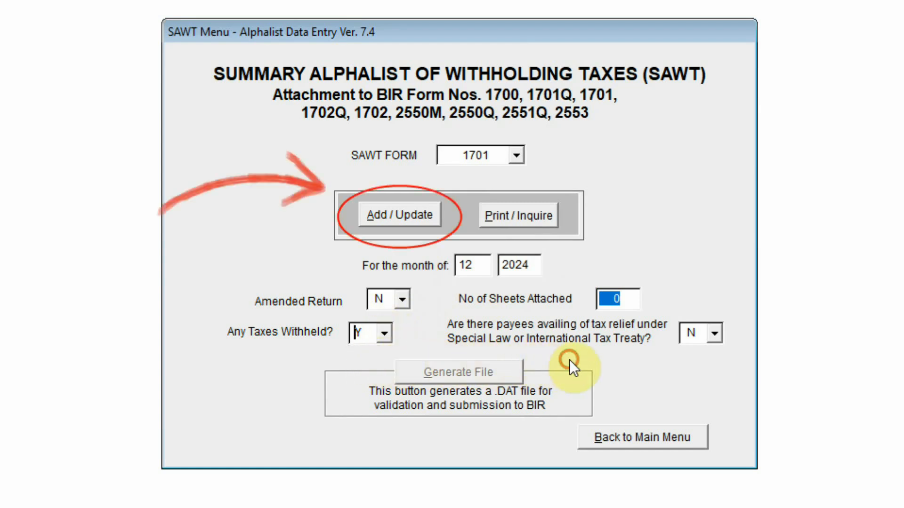
Start a new payee record in the December 2024 1701 attachment and enter the payee's TIN
click(403, 222)
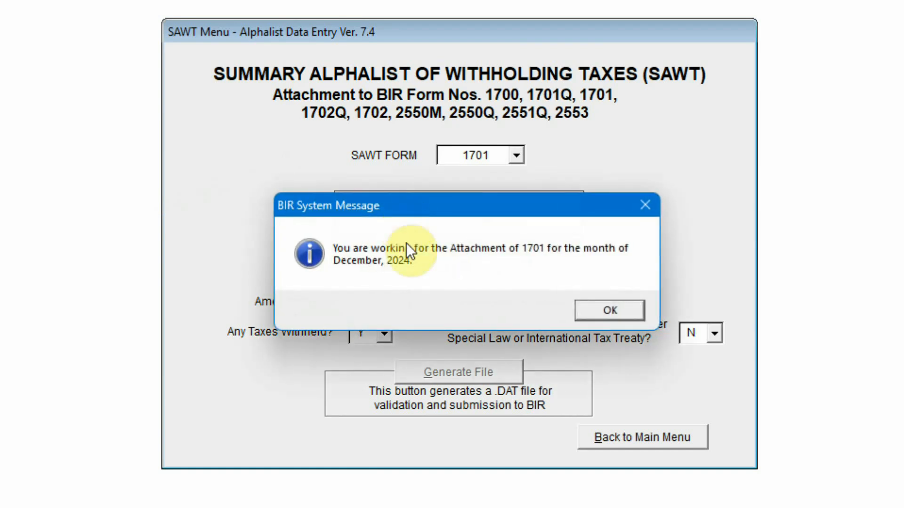
click(608, 311)
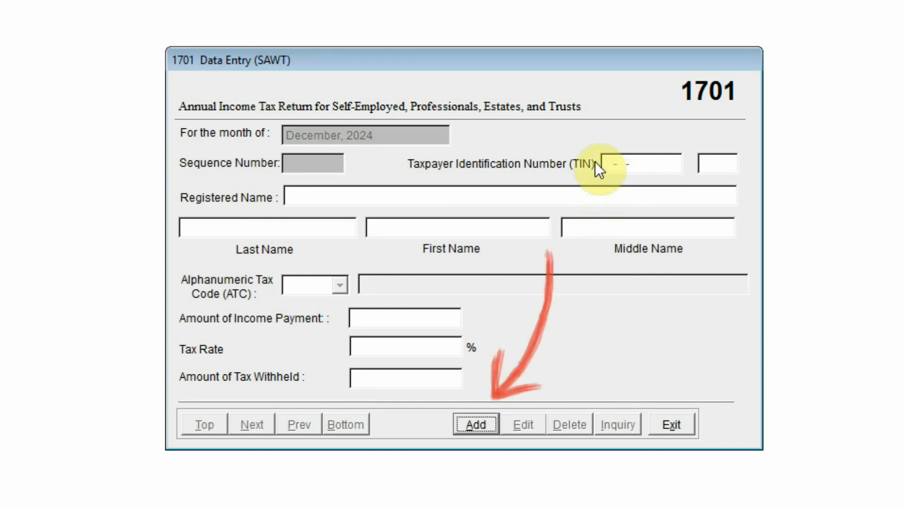
click(476, 429)
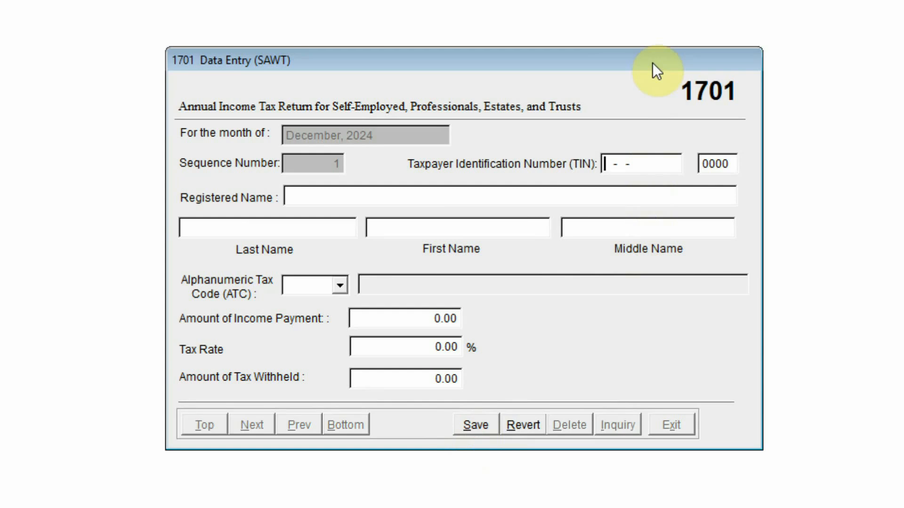
text(253)
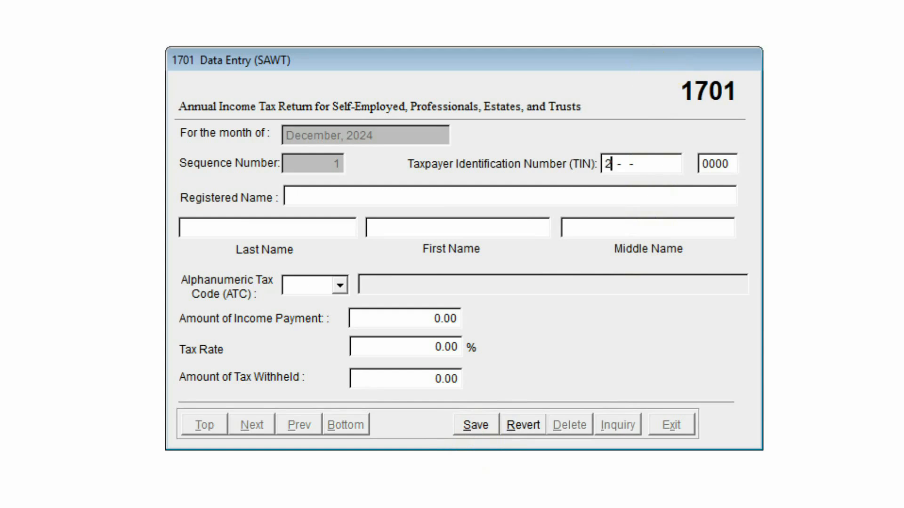
text(??????)
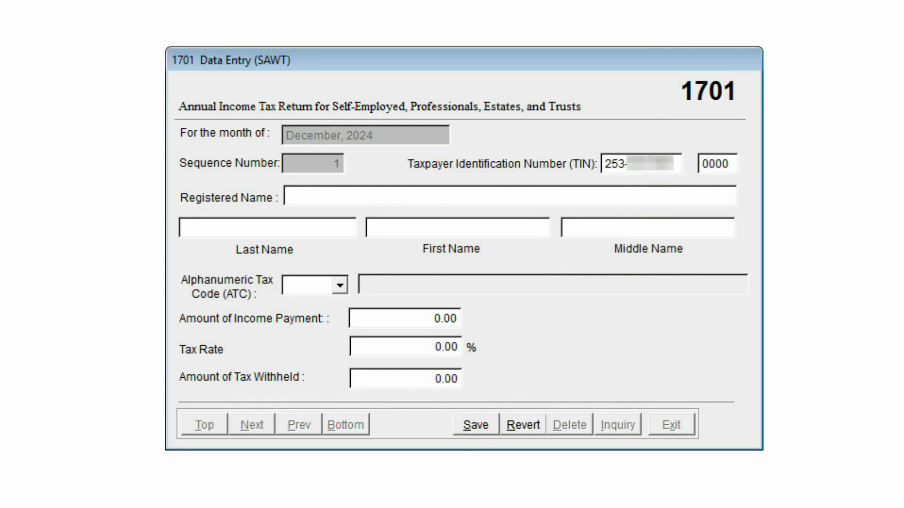
key(Tab)
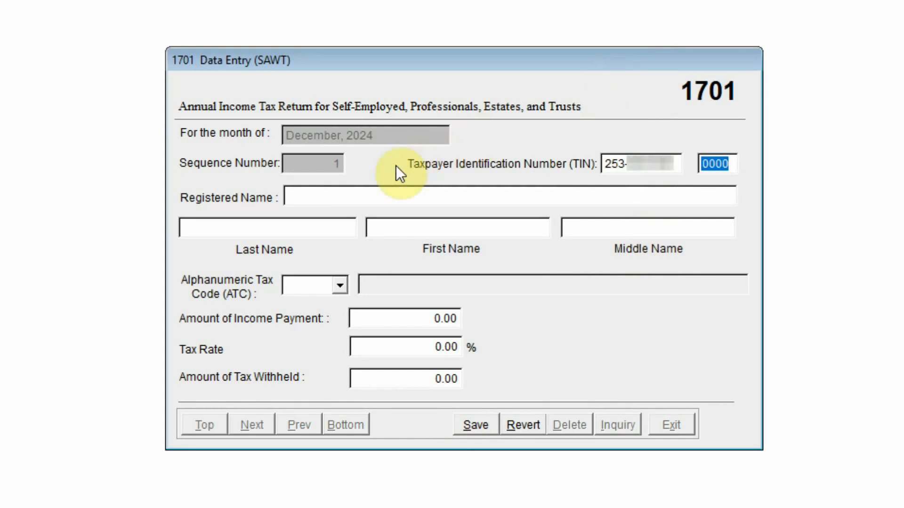
Enter the payee's last, first and middle names
click(311, 226)
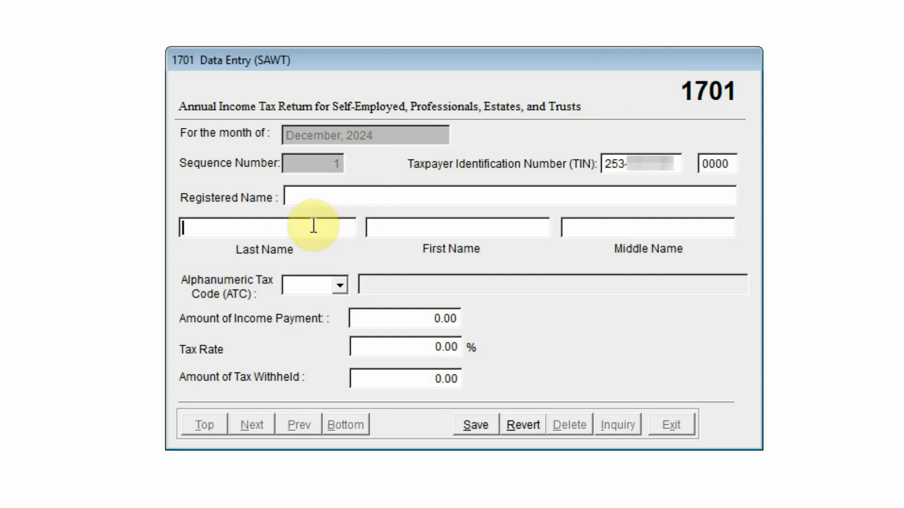
text(MA)
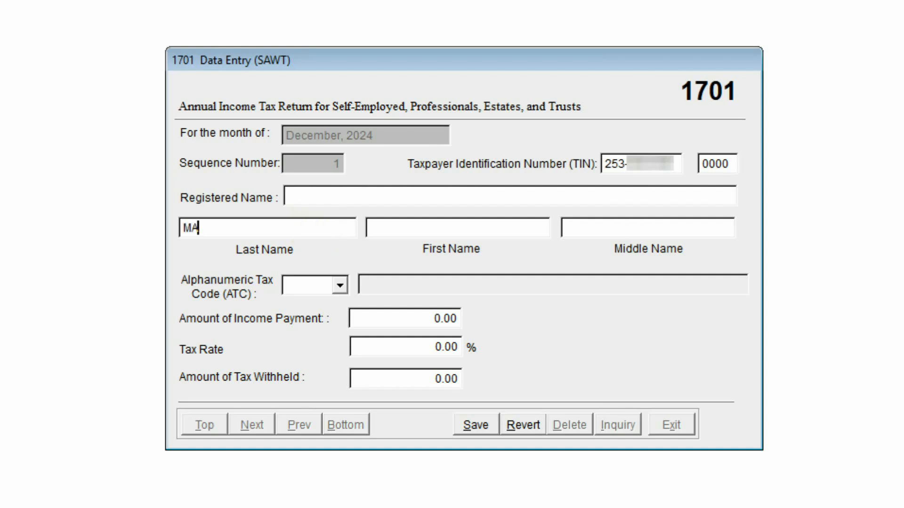
text(C???????)
key(Tab)
text(???????)
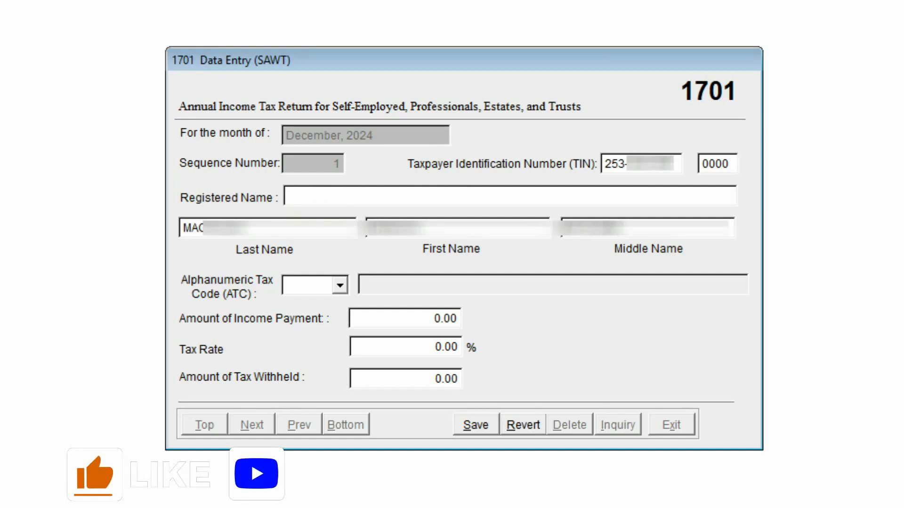
Set the alphanumeric tax code to WI071
click(319, 289)
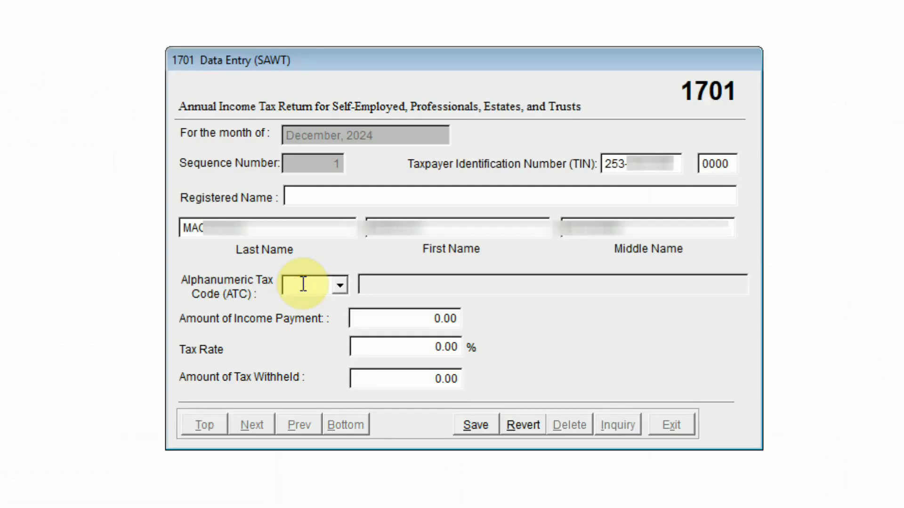
text(W)
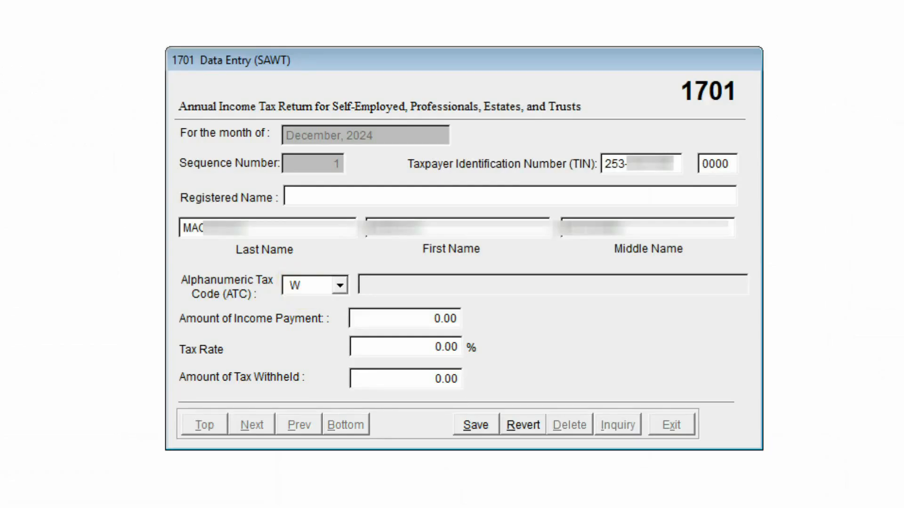
text(I071)
key(Tab)
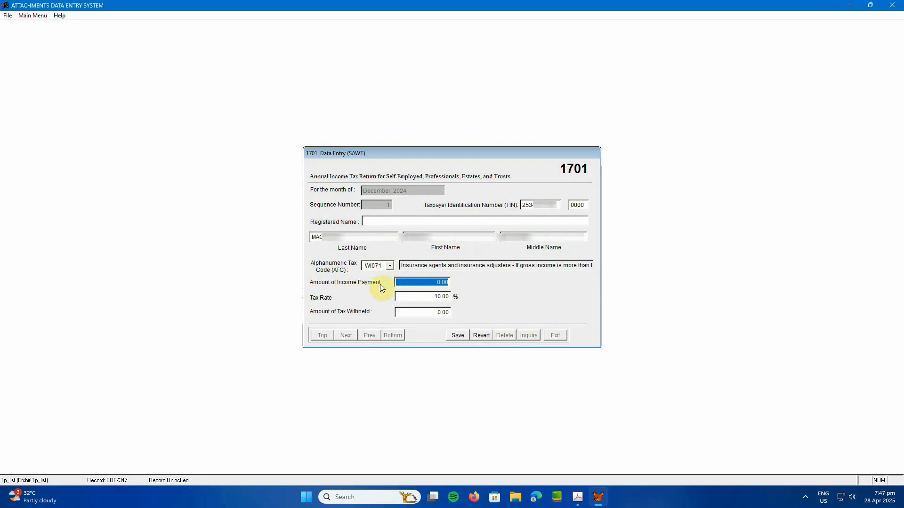
Enter 53,275.06 as the income payment, yielding 10.00% and 5,327.50 withheld
click(582, 497)
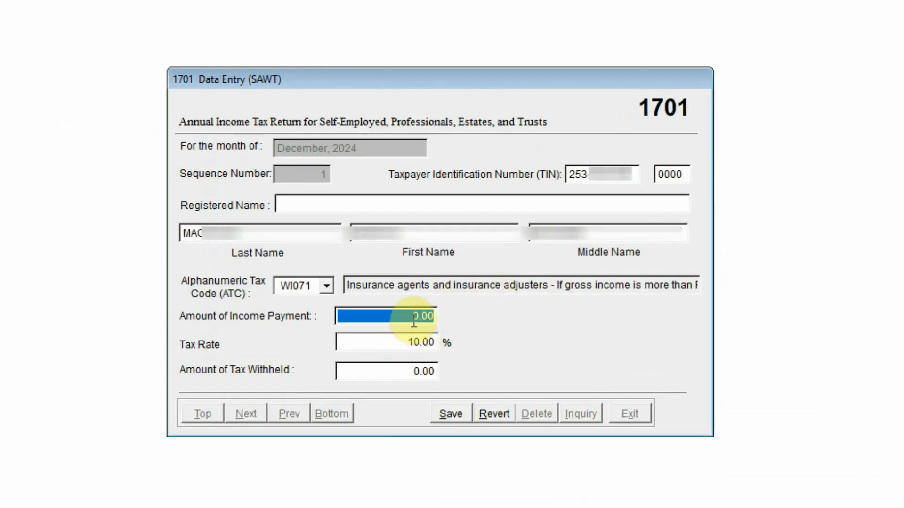
text(53,)
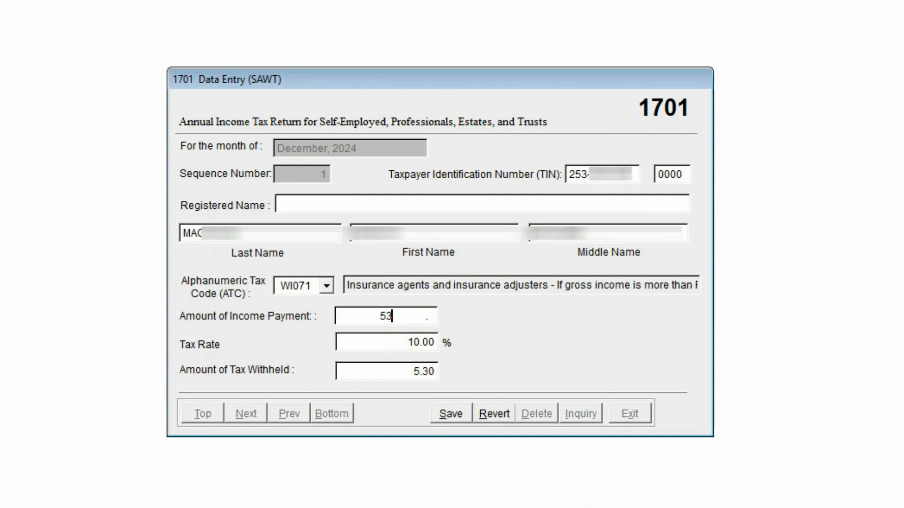
text(275.)
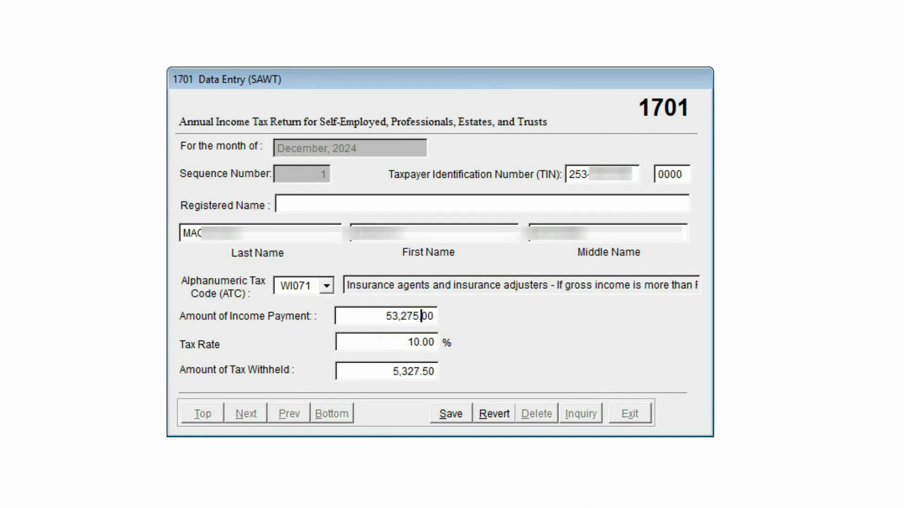
text(06)
key(Tab)
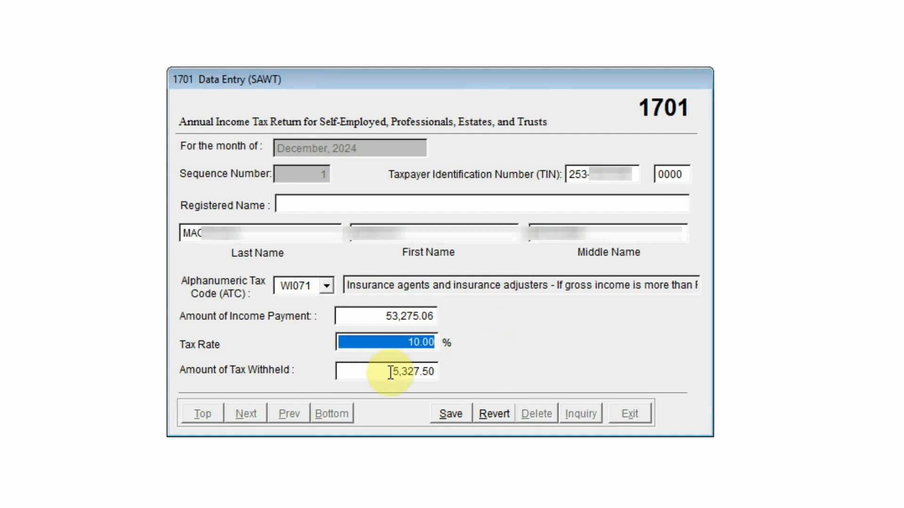
click(465, 365)
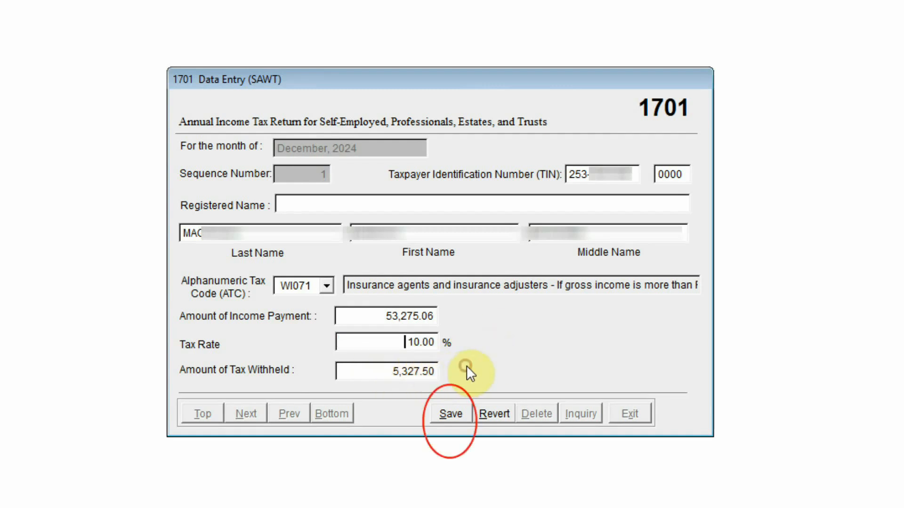
Save the payee's record, check grand totals of 53,275.06 and 5,327.51, and exit the 1701 form
click(451, 424)
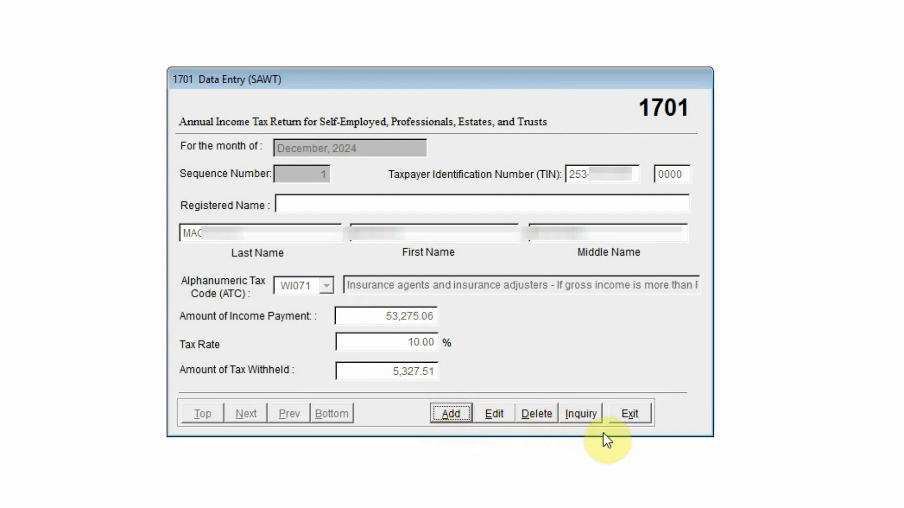
click(581, 416)
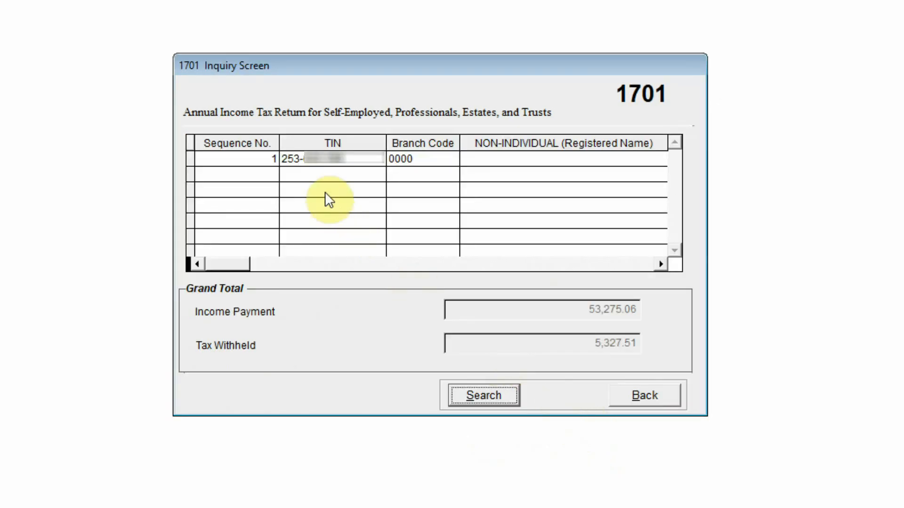
click(642, 400)
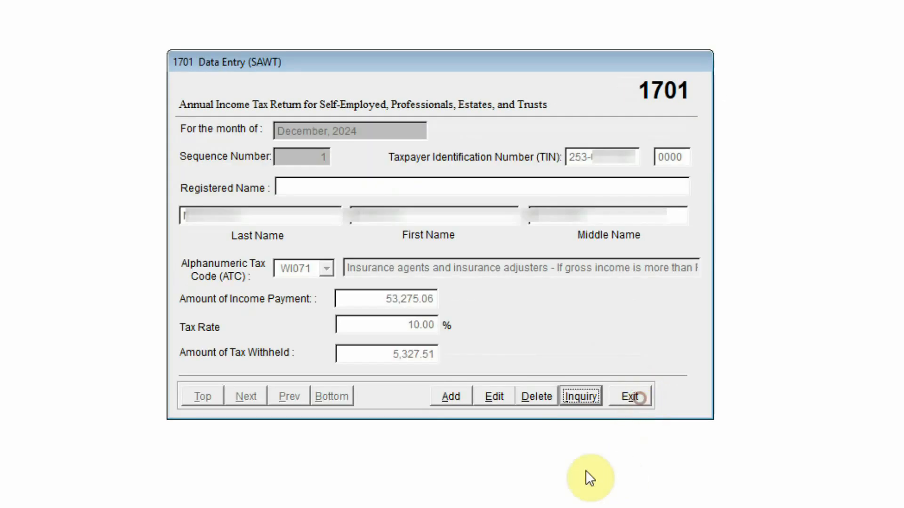
click(629, 399)
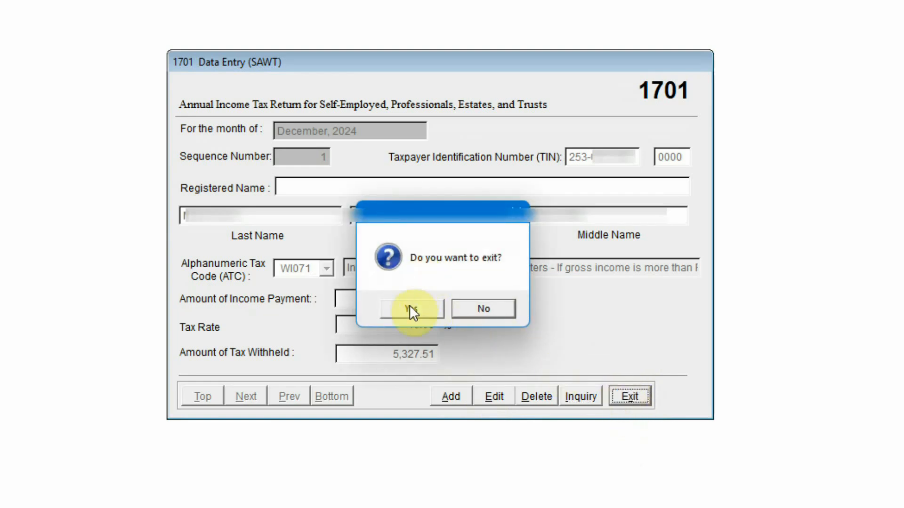
click(411, 309)
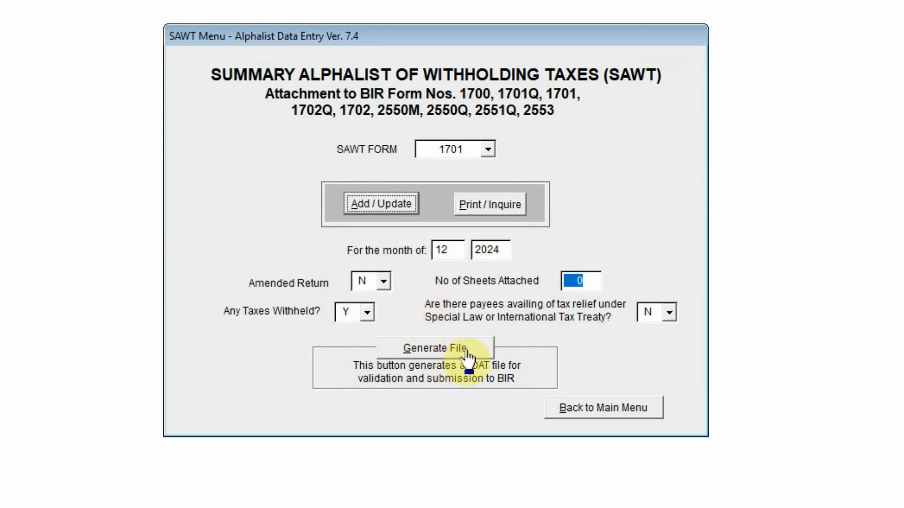
Generate the 1701 SAWT .DAT file into BIRALPHA74 and preview its contents
click(436, 348)
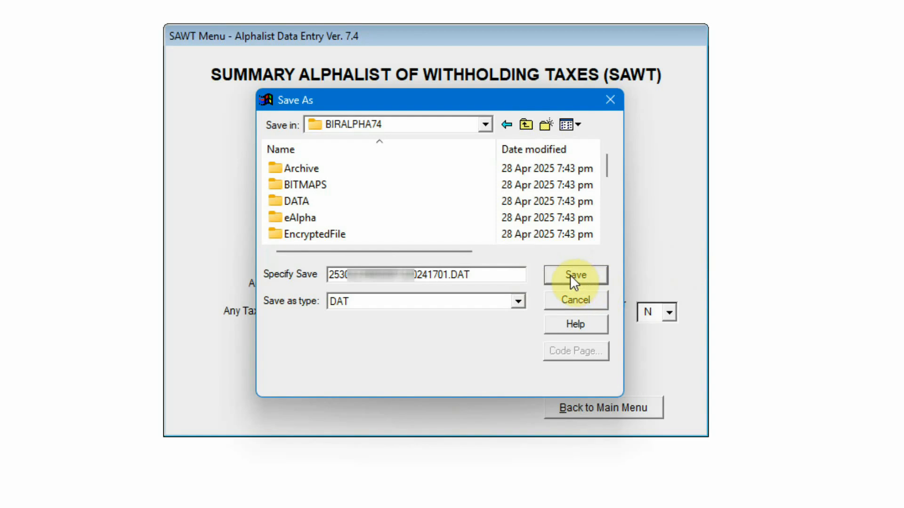
click(567, 275)
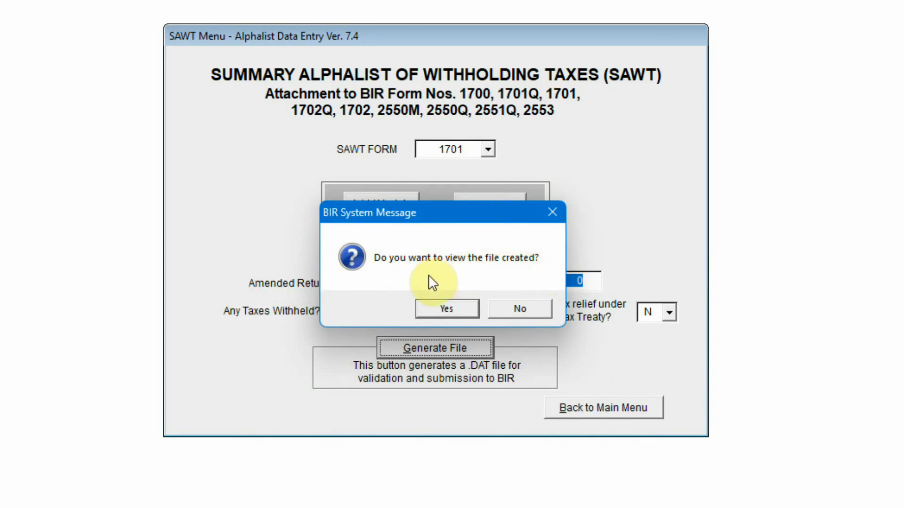
click(453, 313)
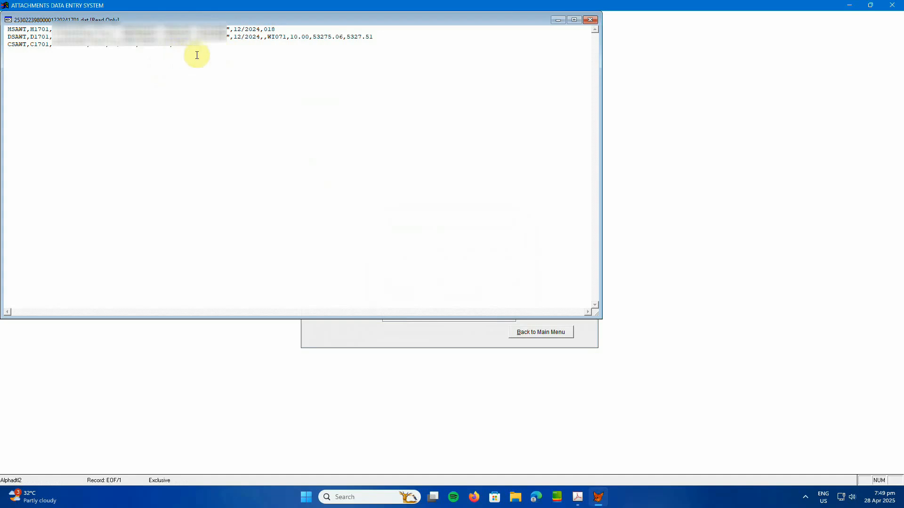
click(591, 21)
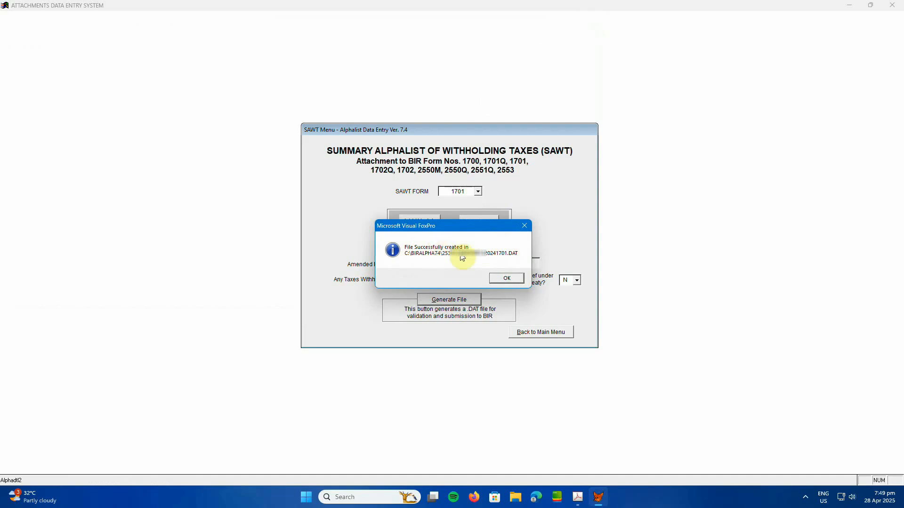
click(507, 279)
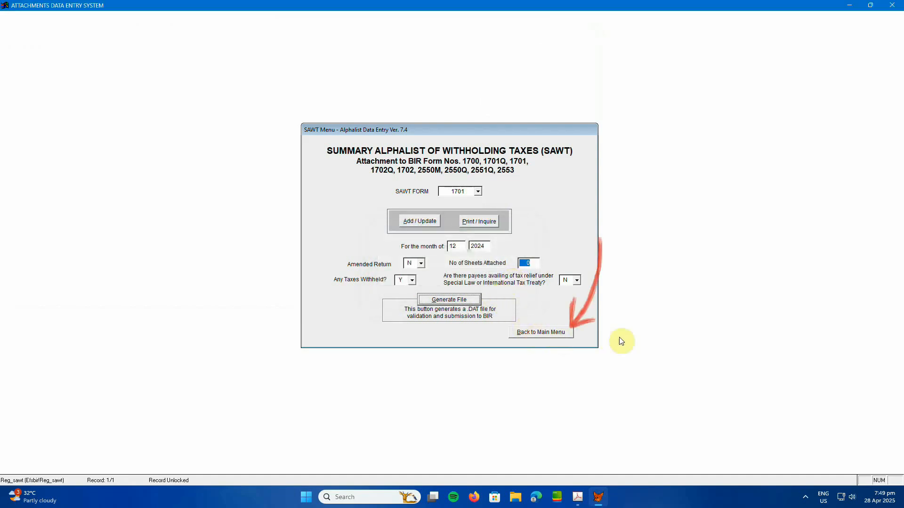
Quit the data entry program and launch Alphalist Validation v7.4 from the desktop
click(540, 335)
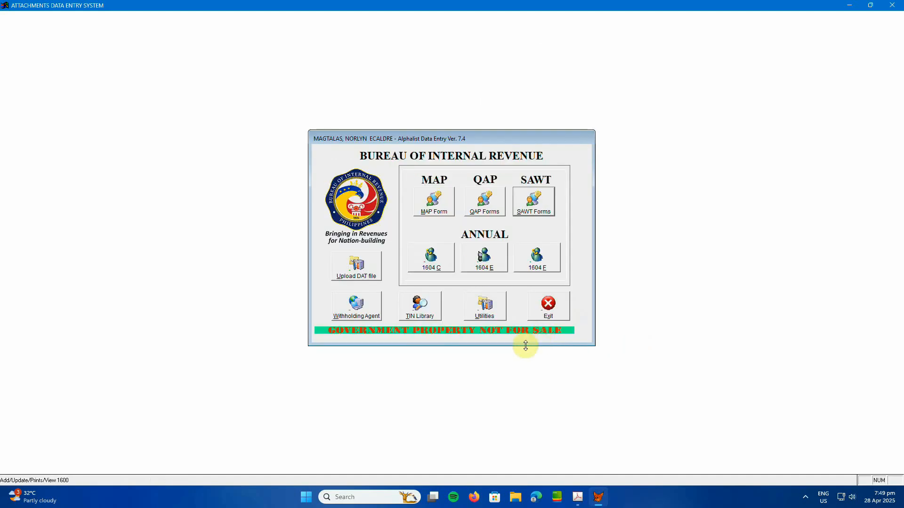
click(548, 315)
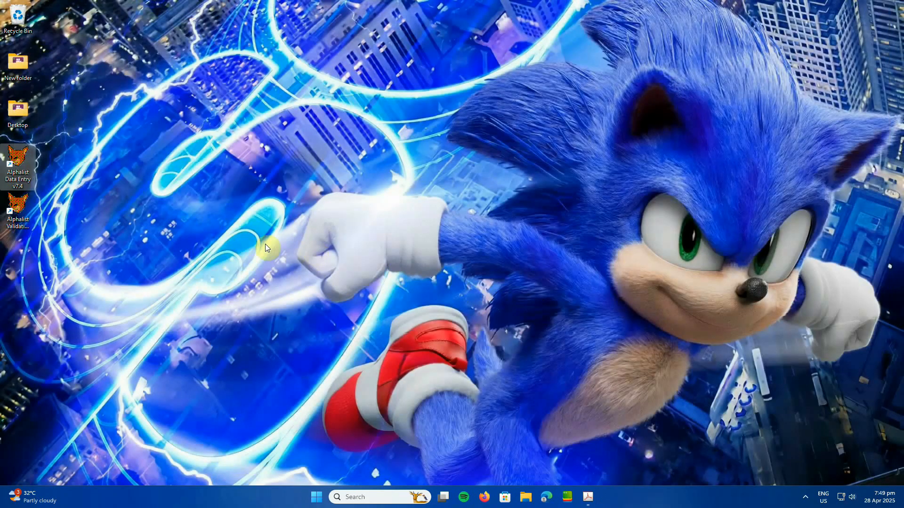
double_click(26, 217)
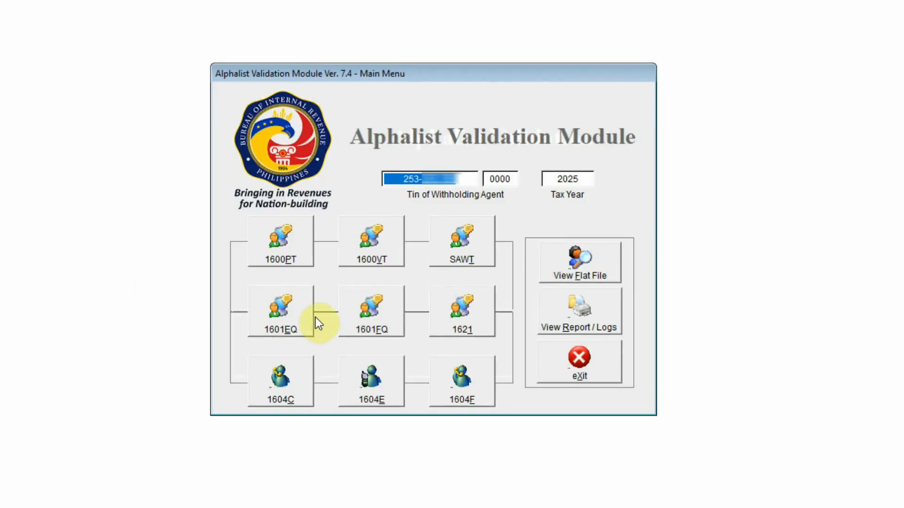
Change the tax year from 2025 to 2024
click(575, 175)
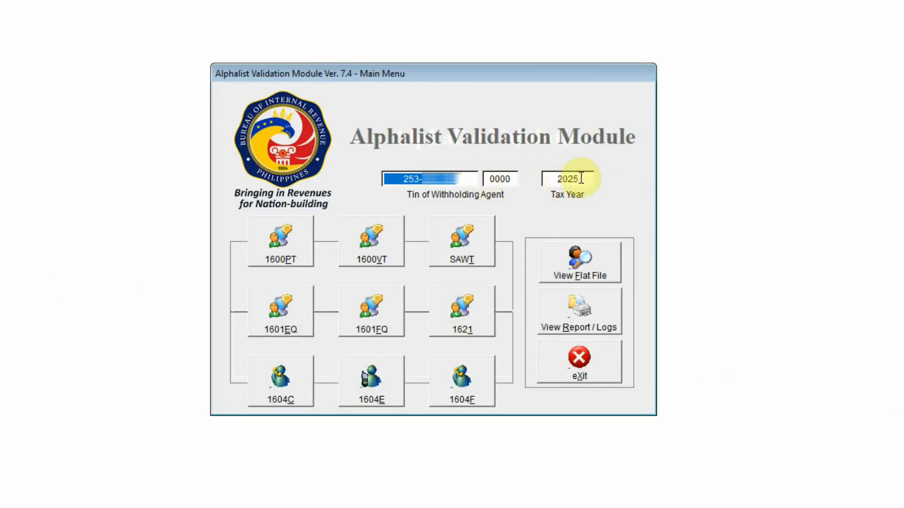
click(409, 186)
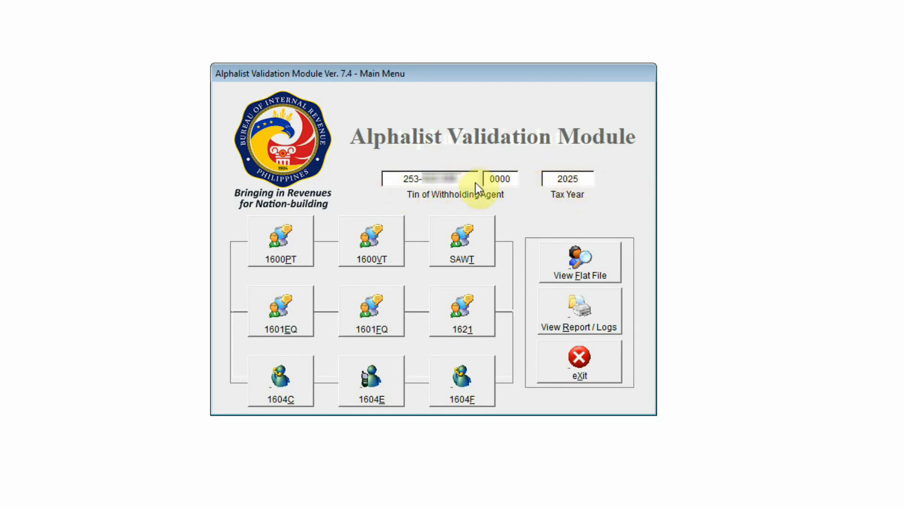
double_click(567, 179)
text(2024)
key(Tab)
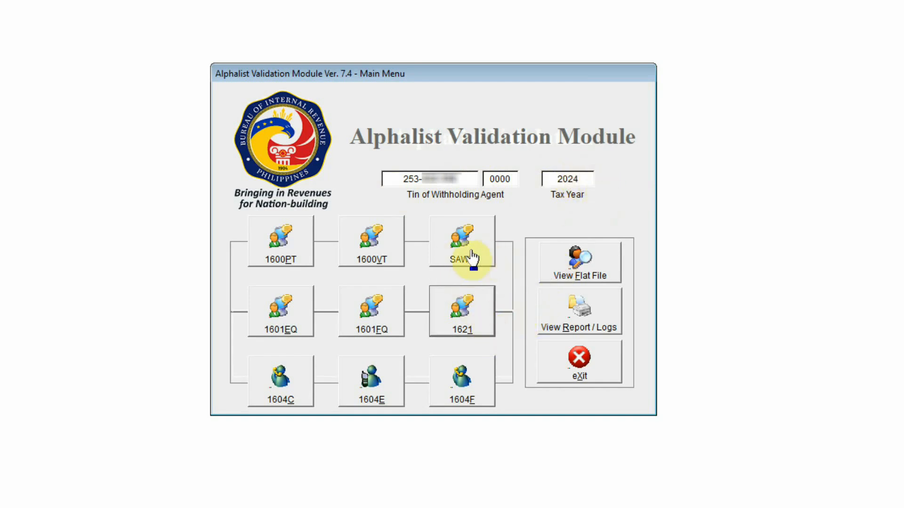
Choose SAWT form 1701 and load the 1701 .DAT file from BIRALPHA74
click(451, 238)
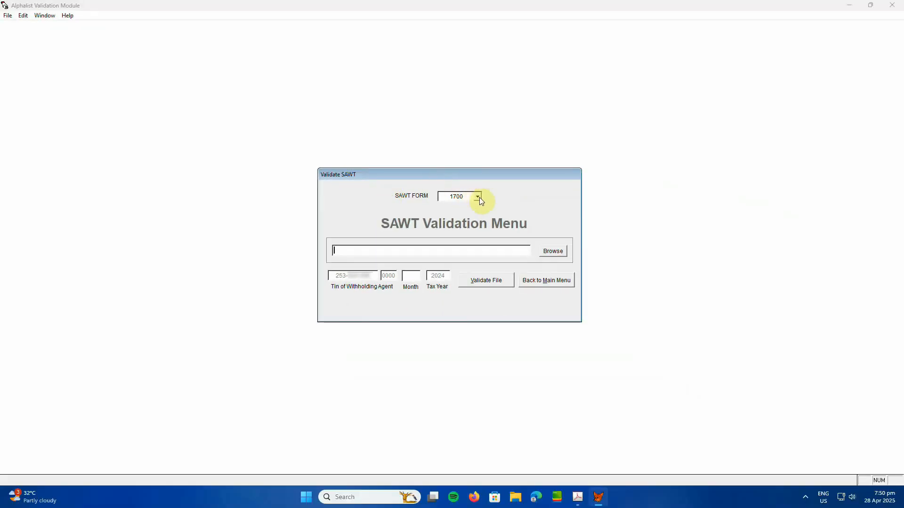
click(477, 197)
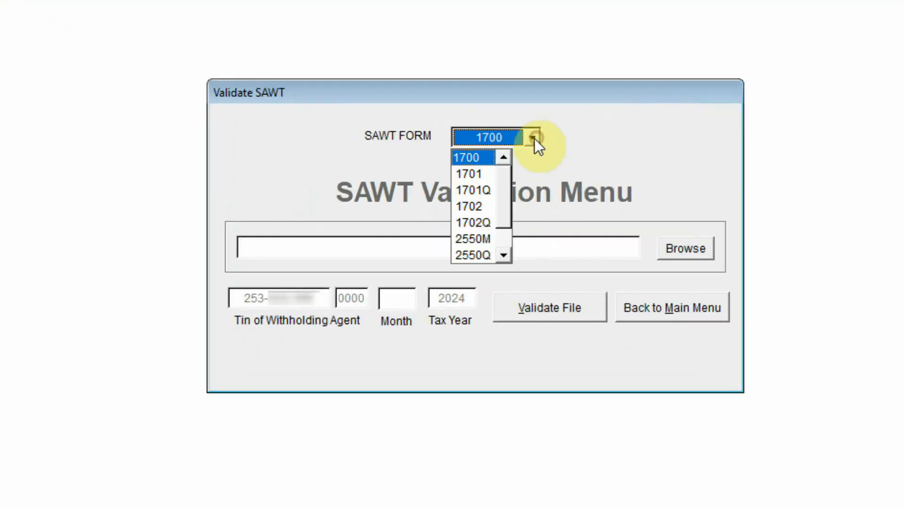
click(466, 174)
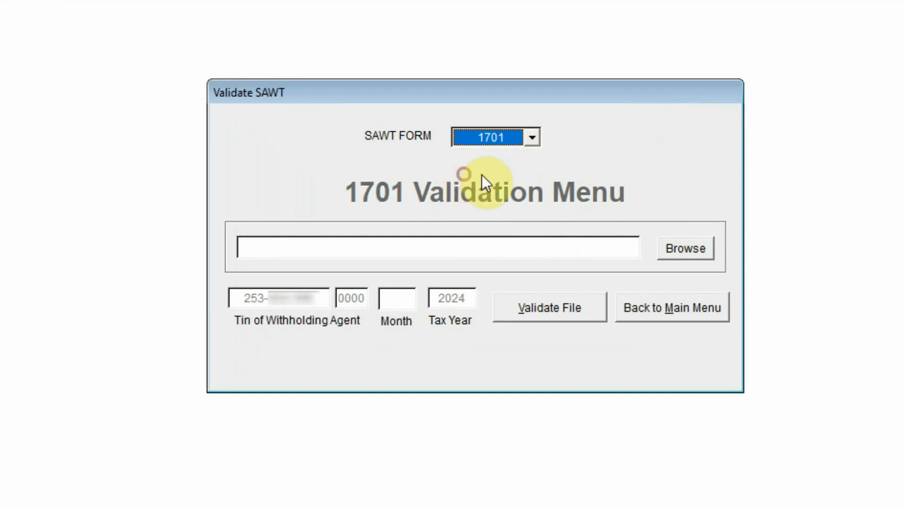
click(678, 252)
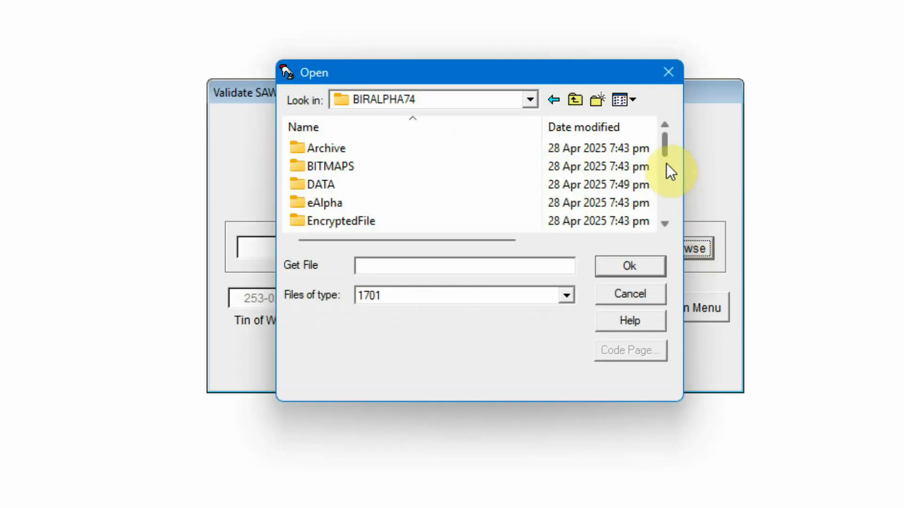
drag(664, 141, 656, 207)
click(442, 219)
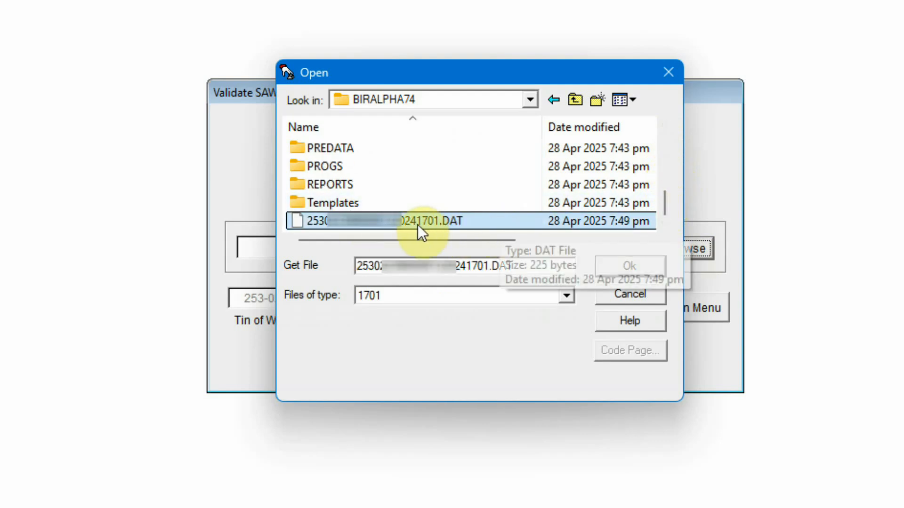
click(629, 267)
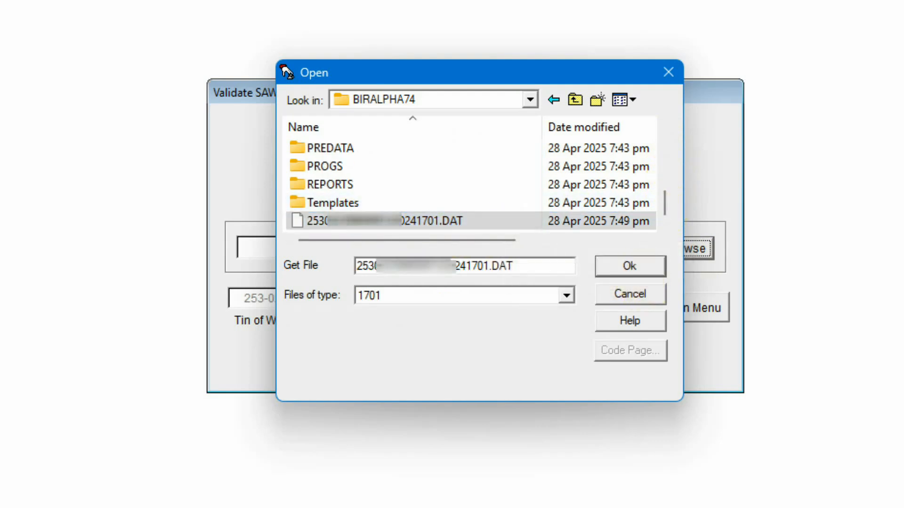
Enter 12 as the taxable month
click(387, 303)
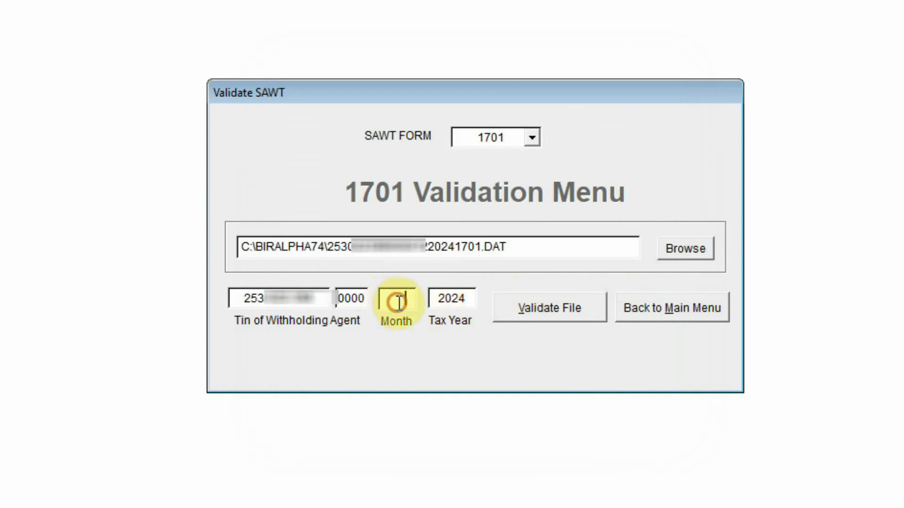
text(12)
key(Tab)
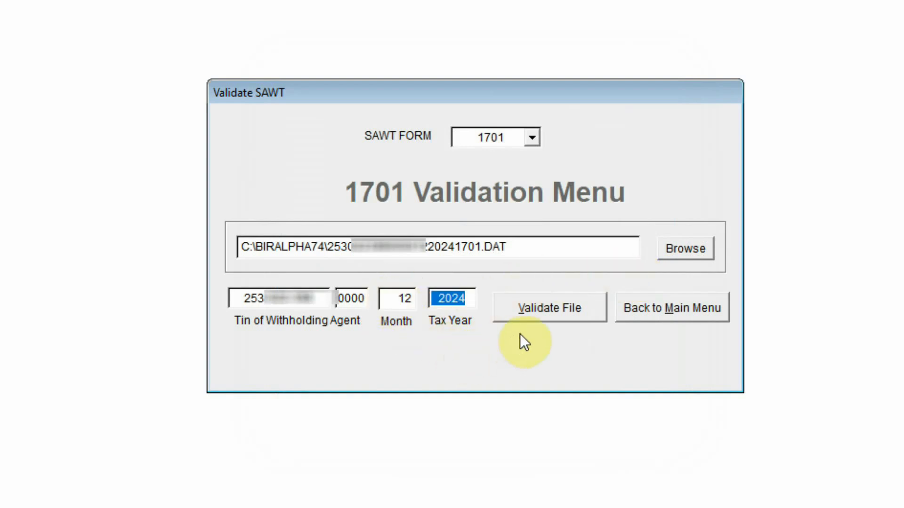
Validate the 1701 file, saving the report to the reports folder, and confirm no errors were found
click(541, 313)
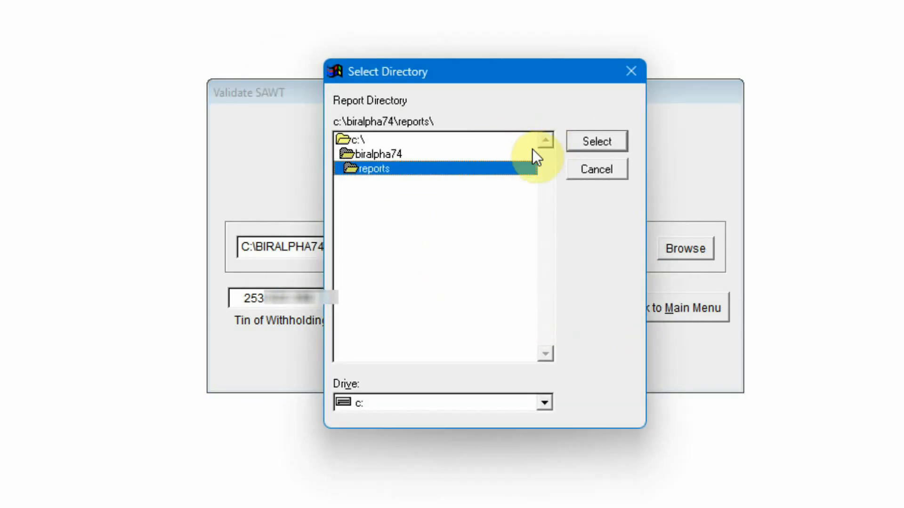
click(593, 142)
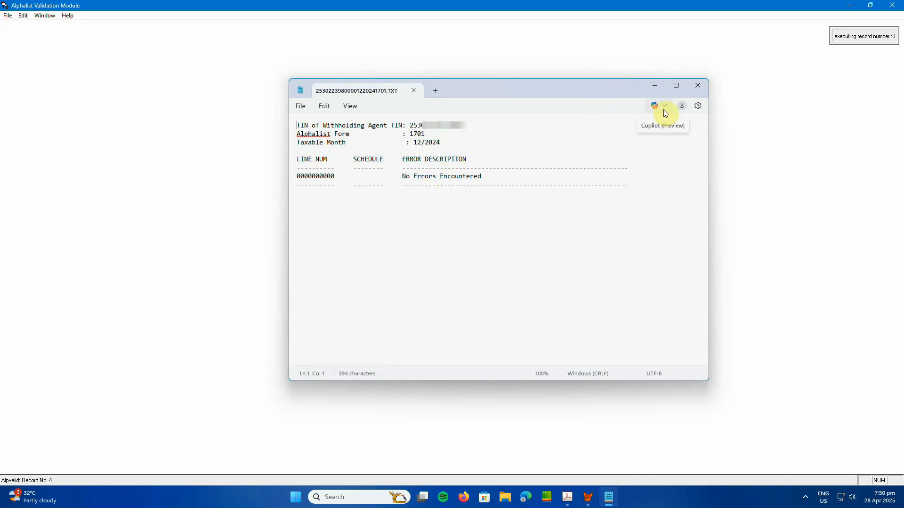
click(698, 89)
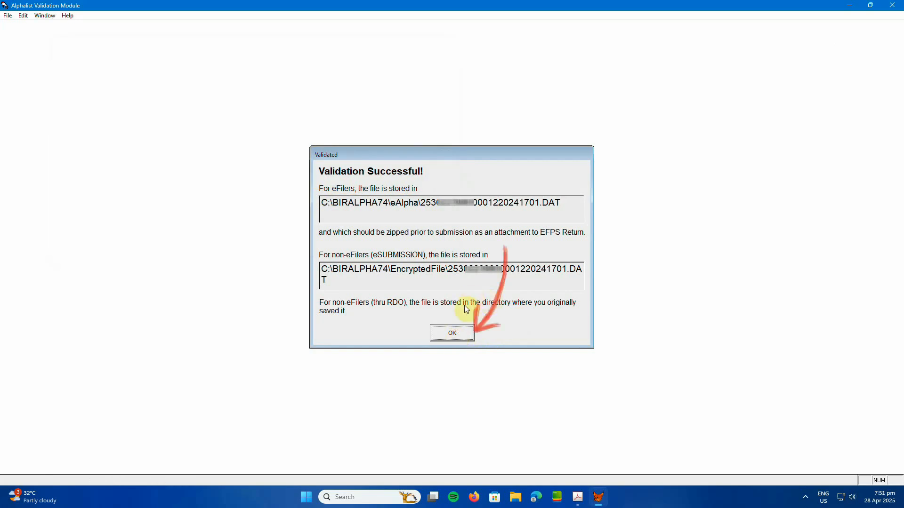
click(458, 332)
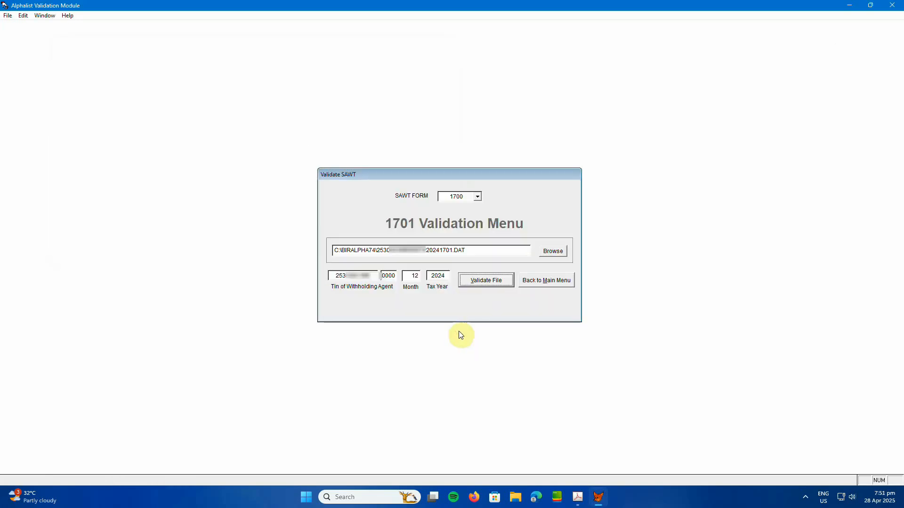
Exit the validation module and open the Edge browser
click(541, 283)
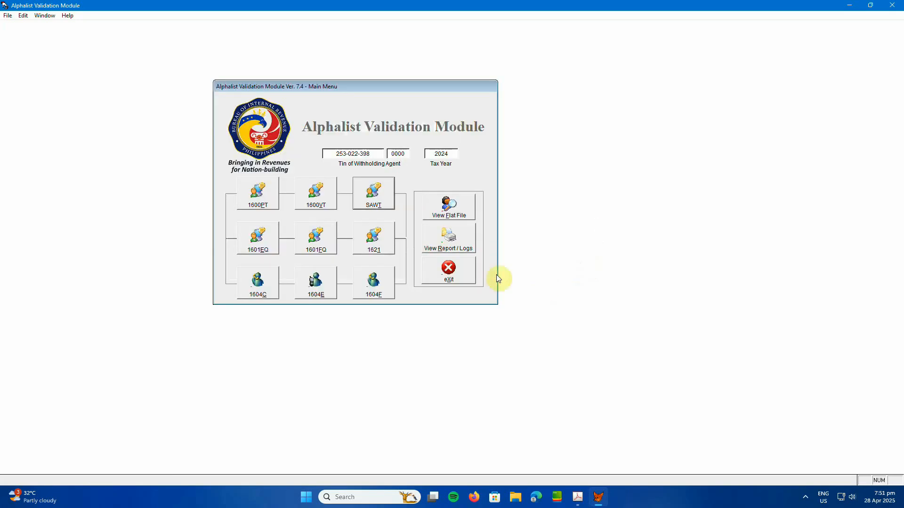
click(457, 270)
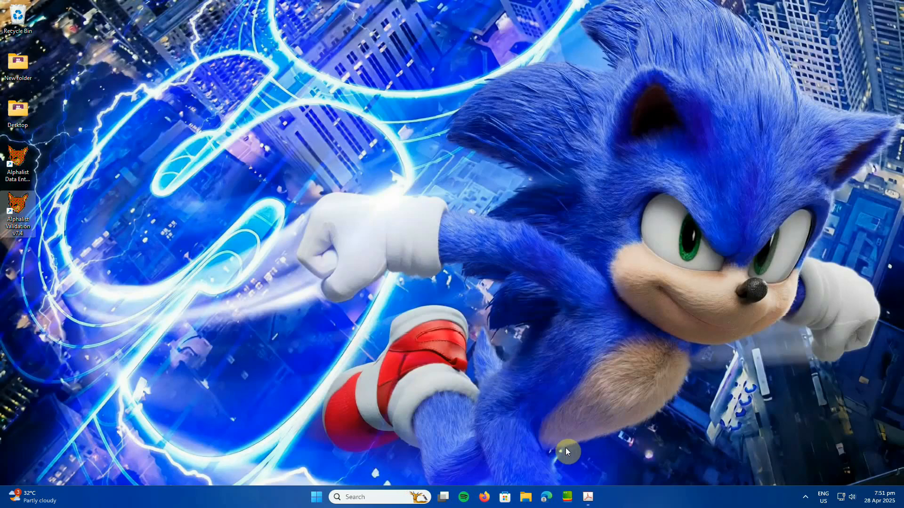
click(547, 500)
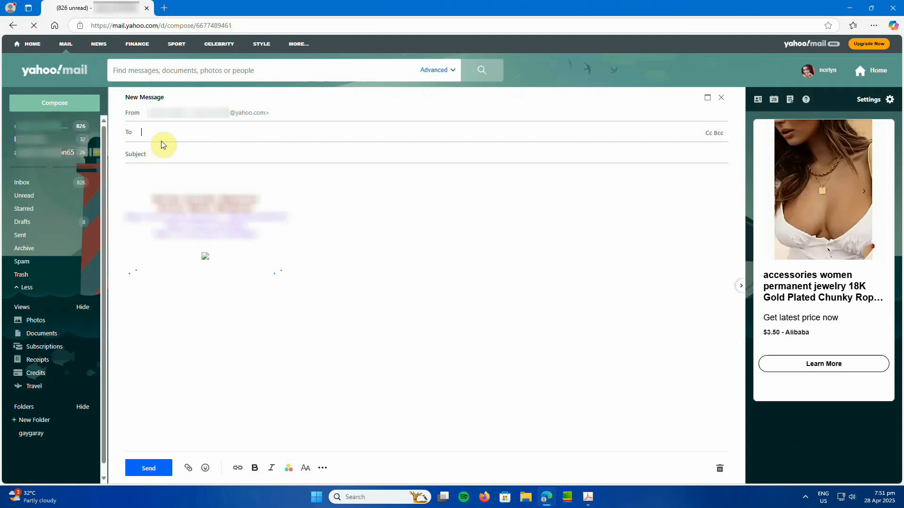
click(167, 133)
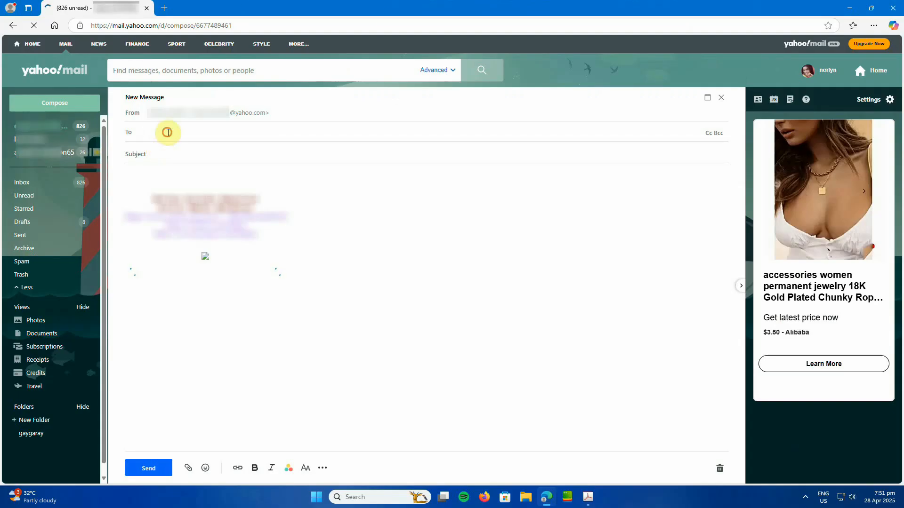
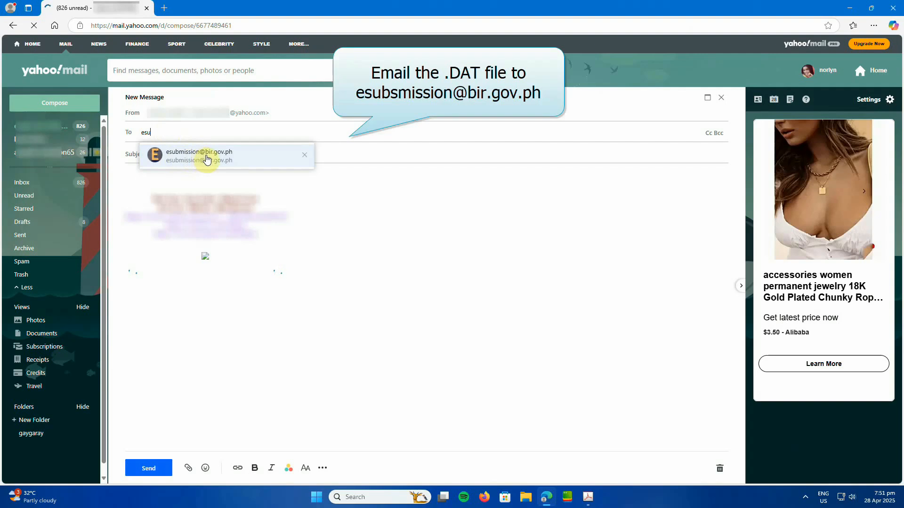
click(207, 157)
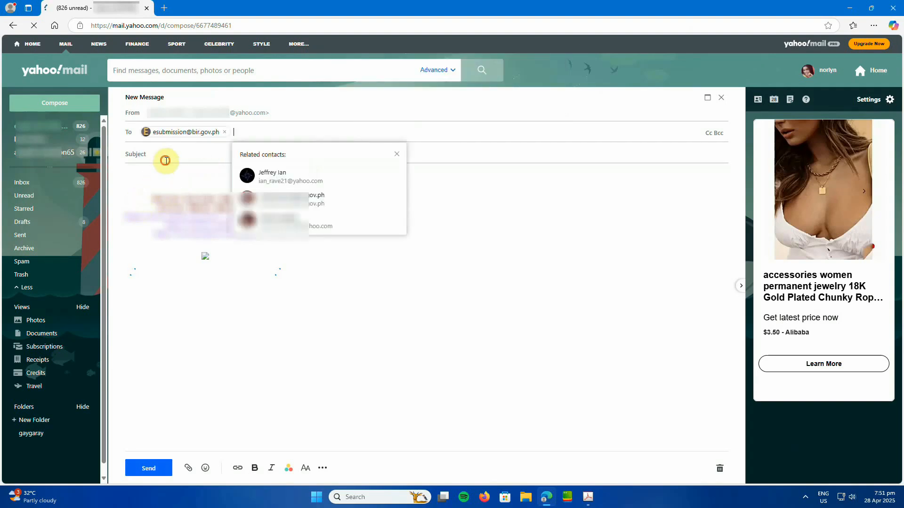
click(165, 160)
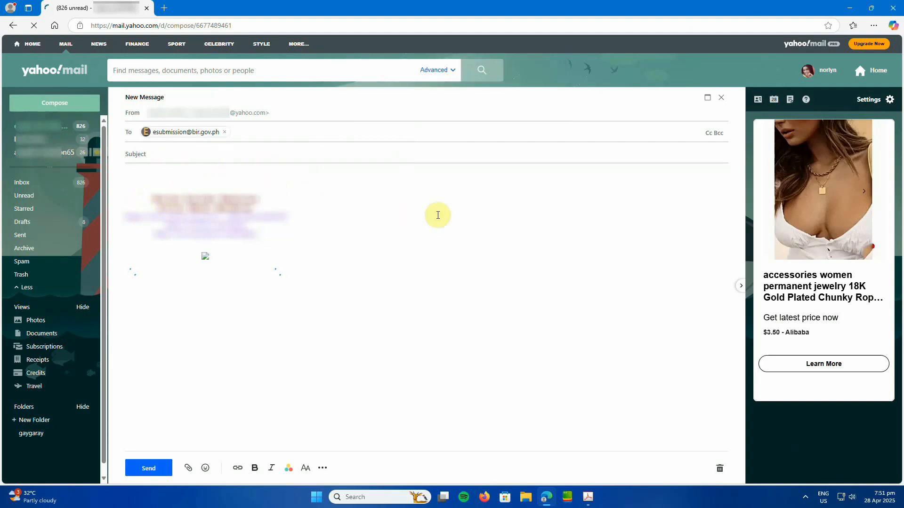
Type the subject 'SAWT' followed by the taxpayer's last name, TIN and '1ST'
text(SAWT)
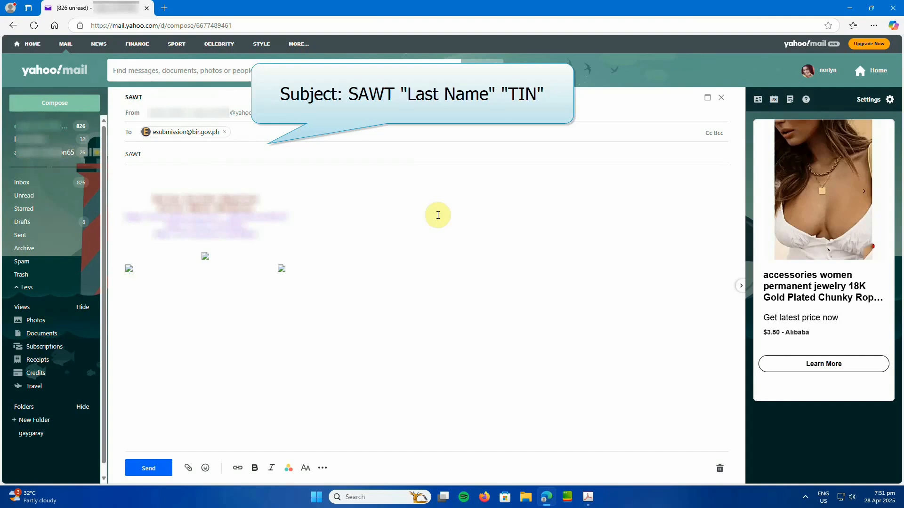
text([blurred])
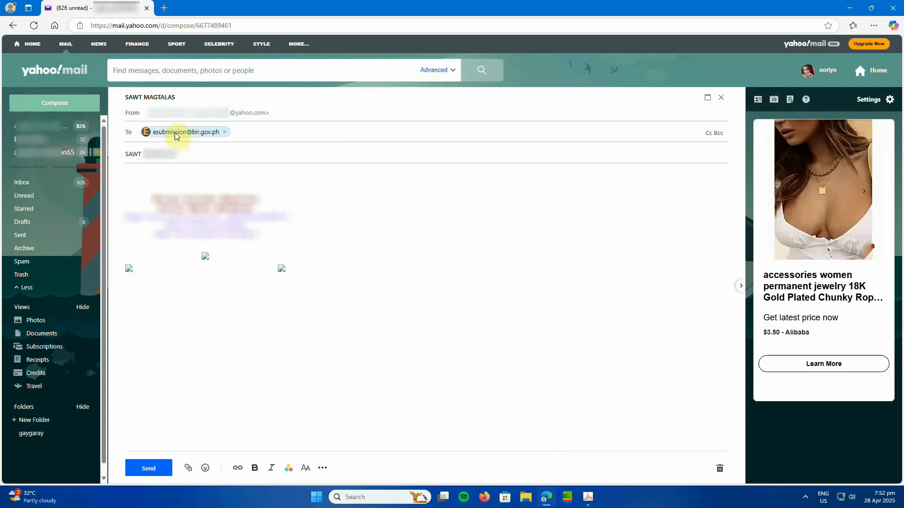
mouse_move(190, 142)
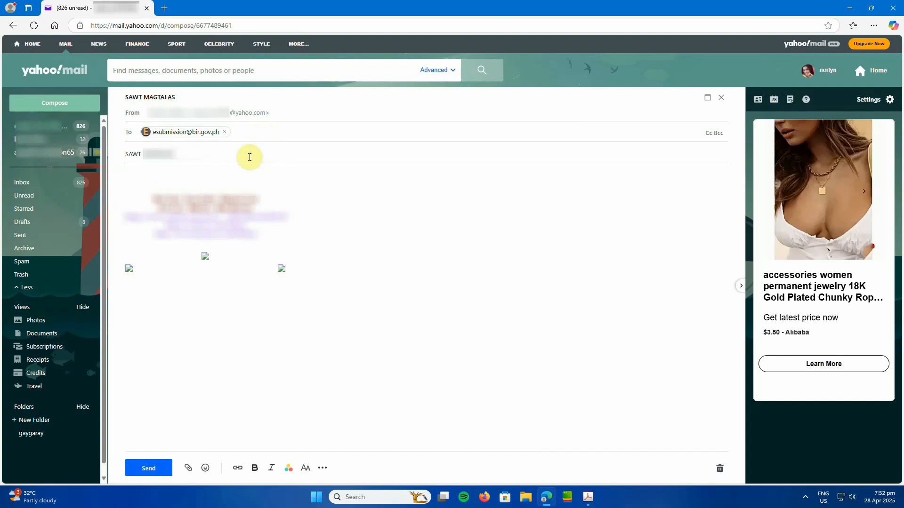
click(250, 157)
text(1ST)
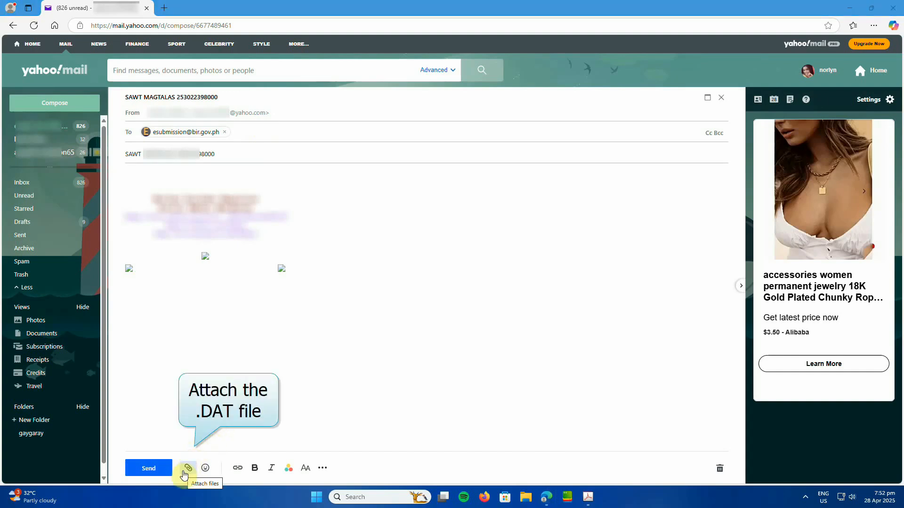
Attach the 1701 .DAT file from BIRALPHA74 and send the email
click(184, 474)
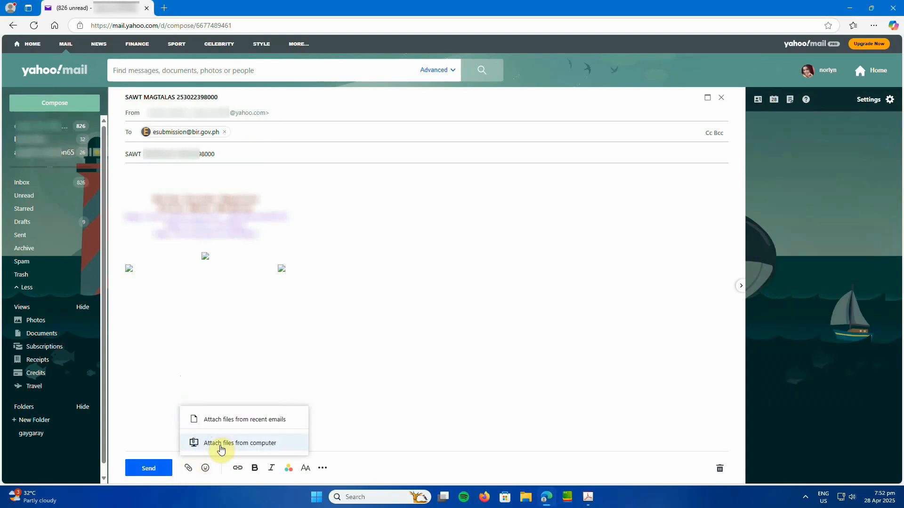
click(221, 445)
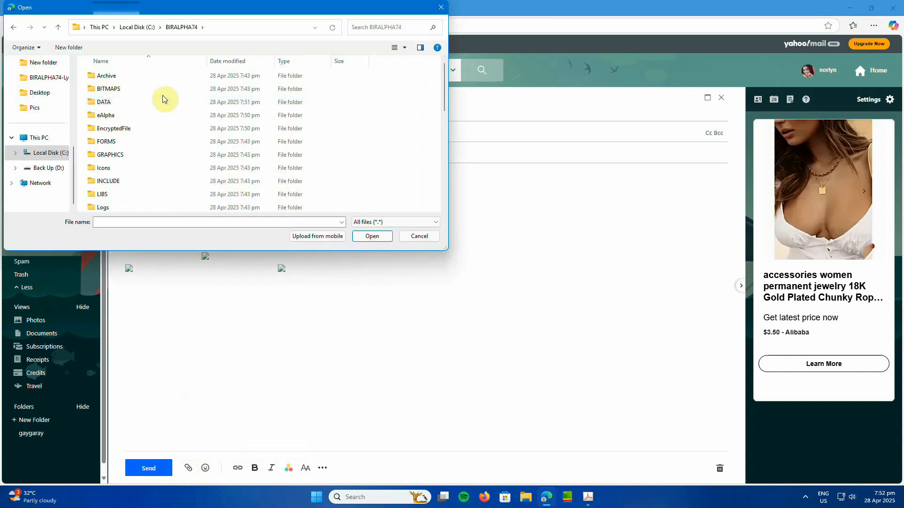
scroll(133, 136, down, 4)
click(138, 157)
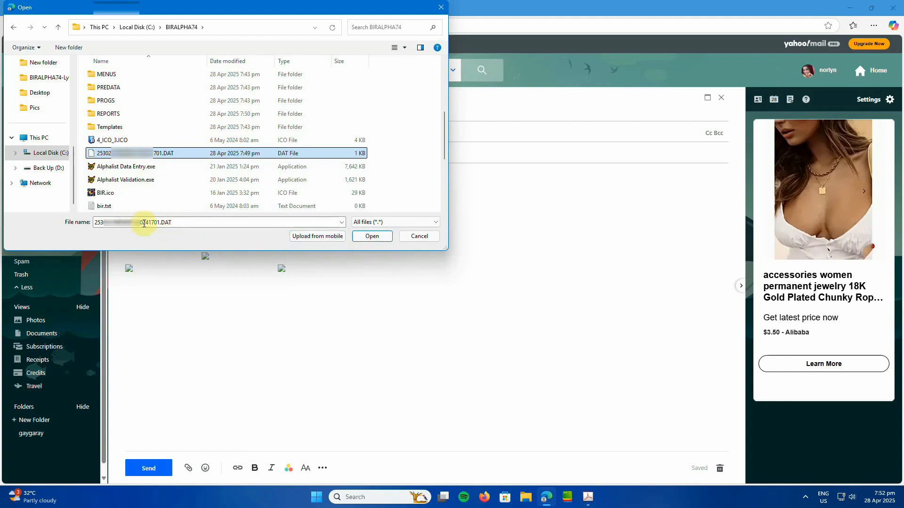
click(372, 237)
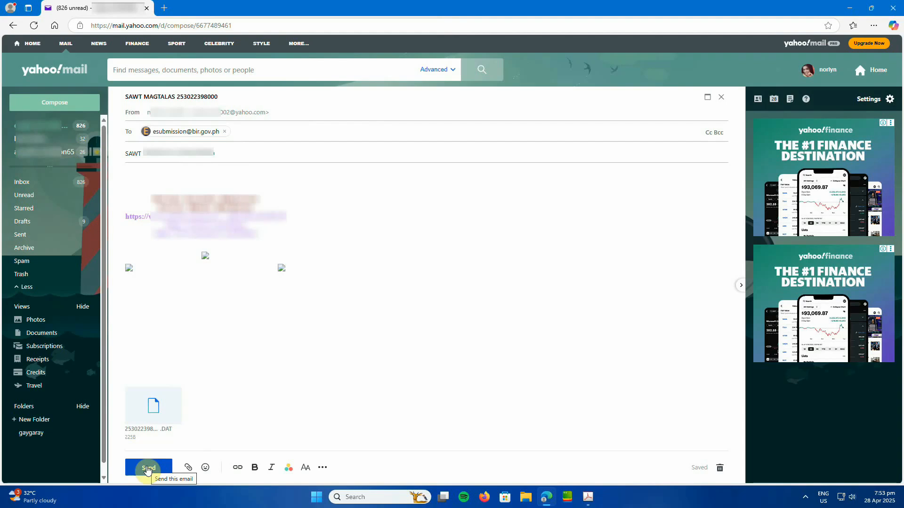
click(148, 469)
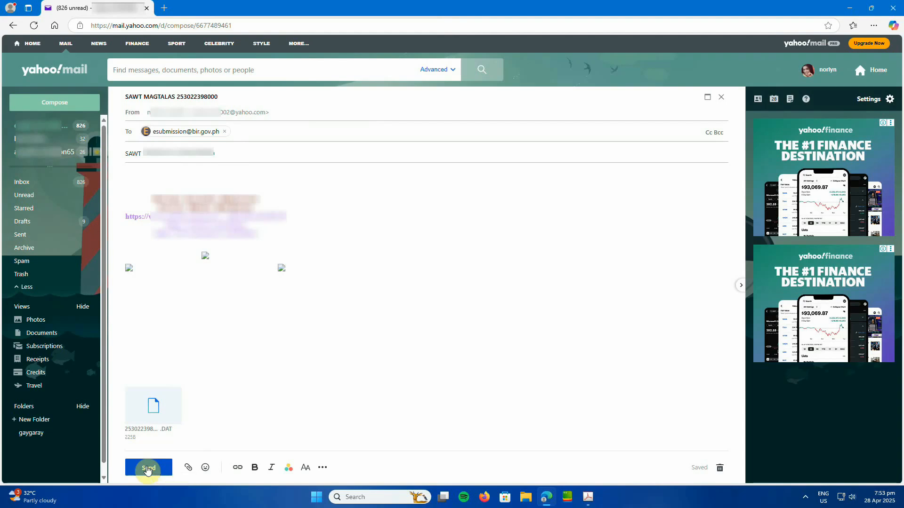